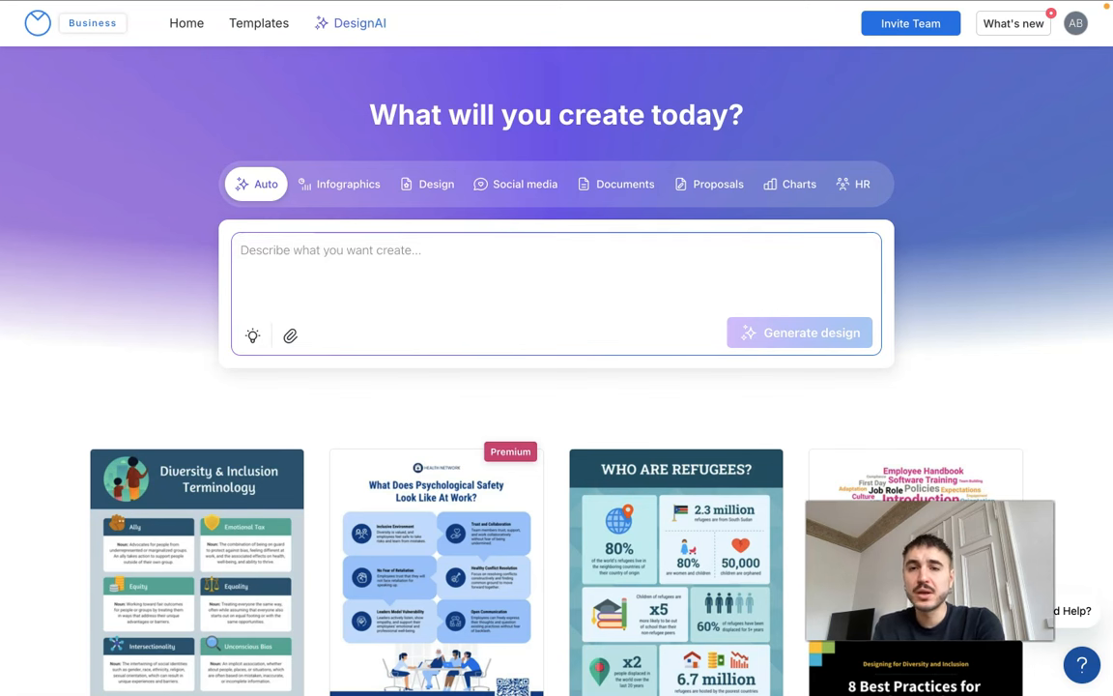
Generate a proposal from the prompt "Grant proposal | 'Community AI Upskilling' | problem, audience, solution, 3 outcomes, budget summary, sustainability, evaluation plan"
{"action": "left_click", "coordinate": [701, 184]}
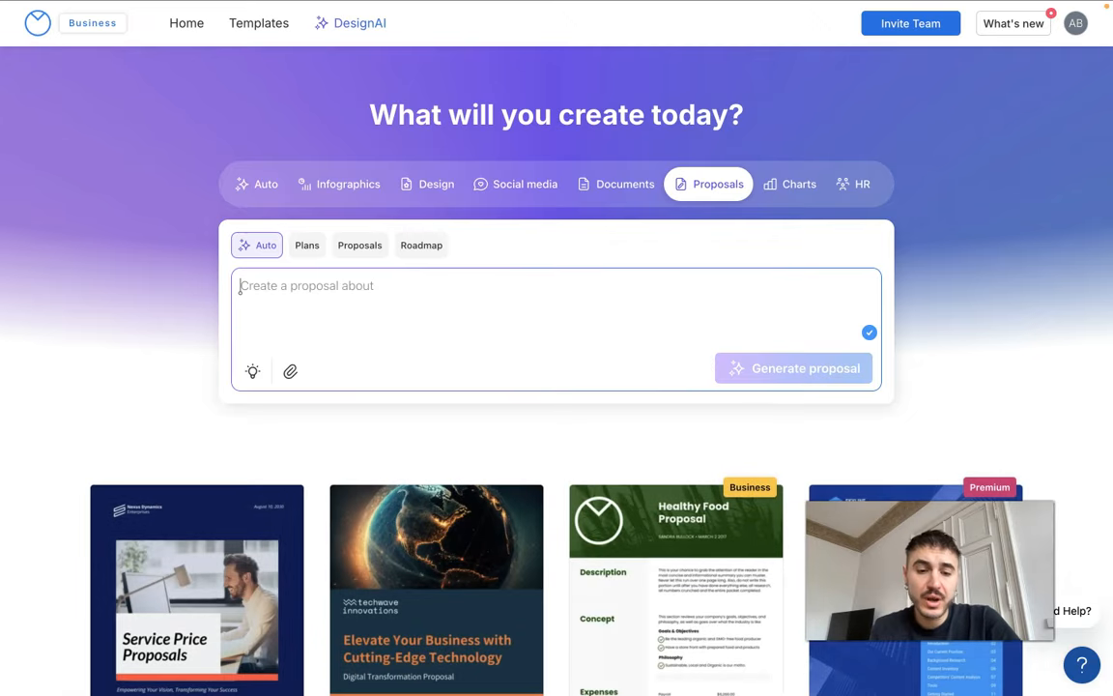
{"action": "type", "text": "Grant proposal | ‘Community AI Upskilling’ | problem, audience, solution, 3 outcomes, budget summary, sustainability, evaluation plan"}
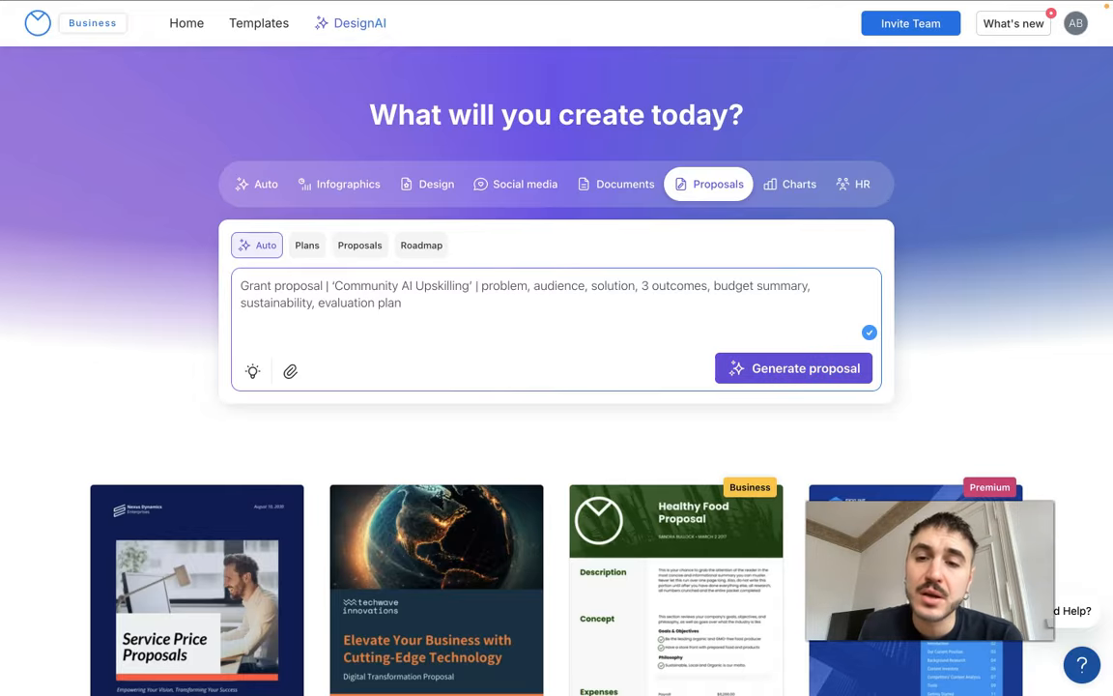
{"action": "left_click", "coordinate": [780, 380]}
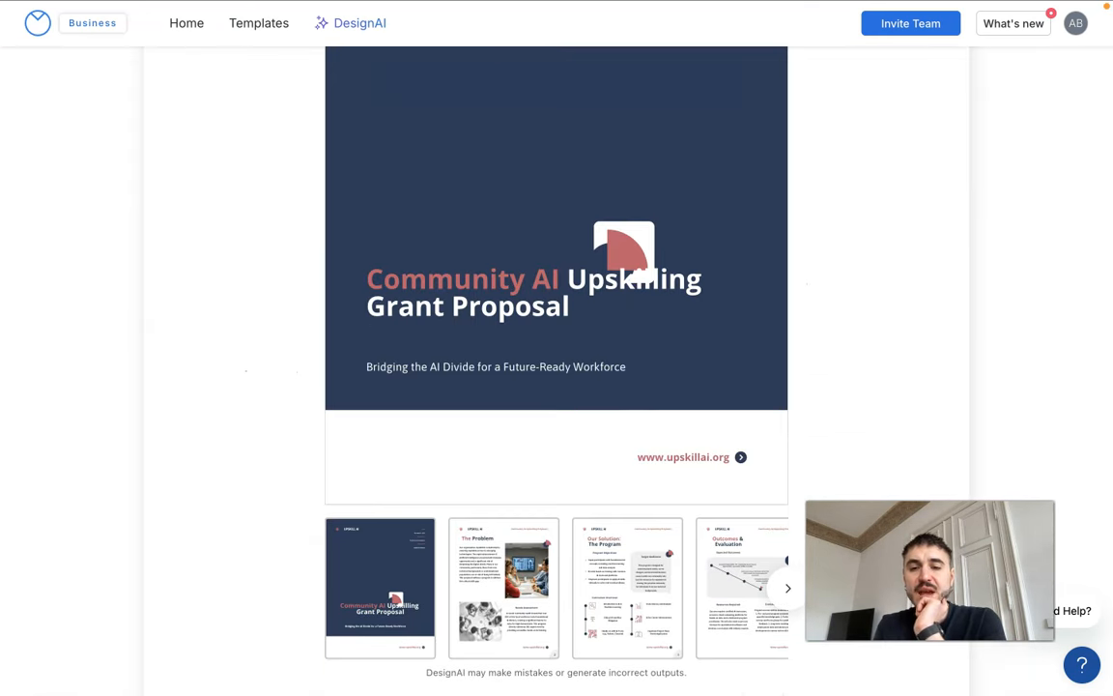
Review the generated proposal's pages, including The Problem, Our Solution: The Program, and Budget & Sustainability
{"action": "left_click", "coordinate": [789, 596]}
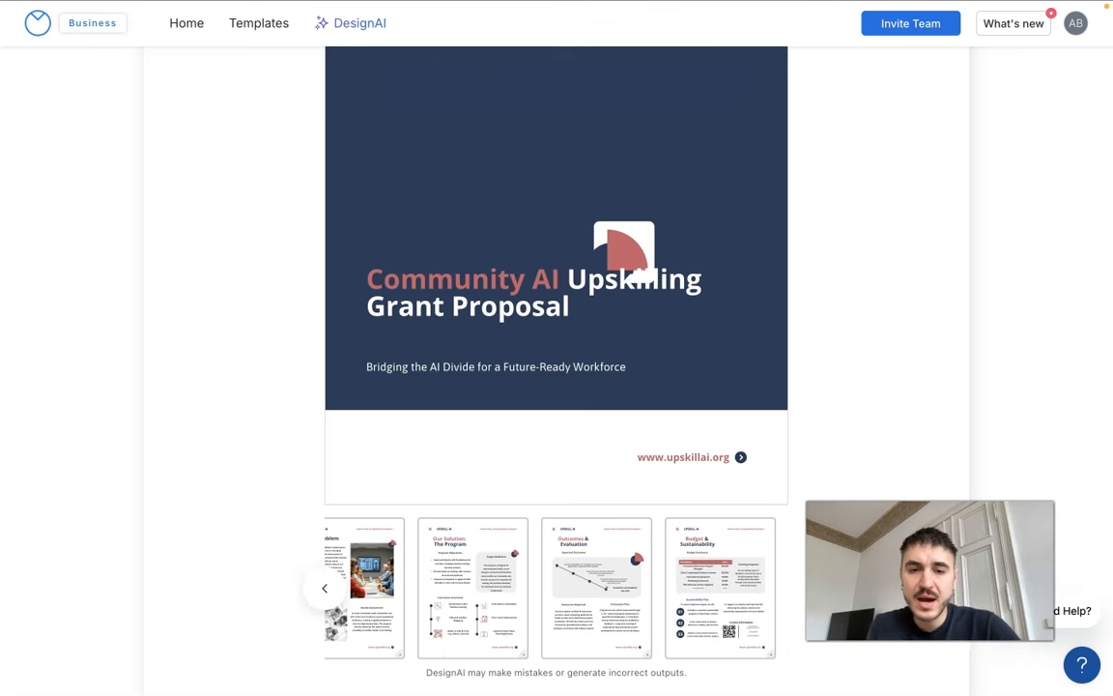
{"action": "left_click", "coordinate": [380, 600]}
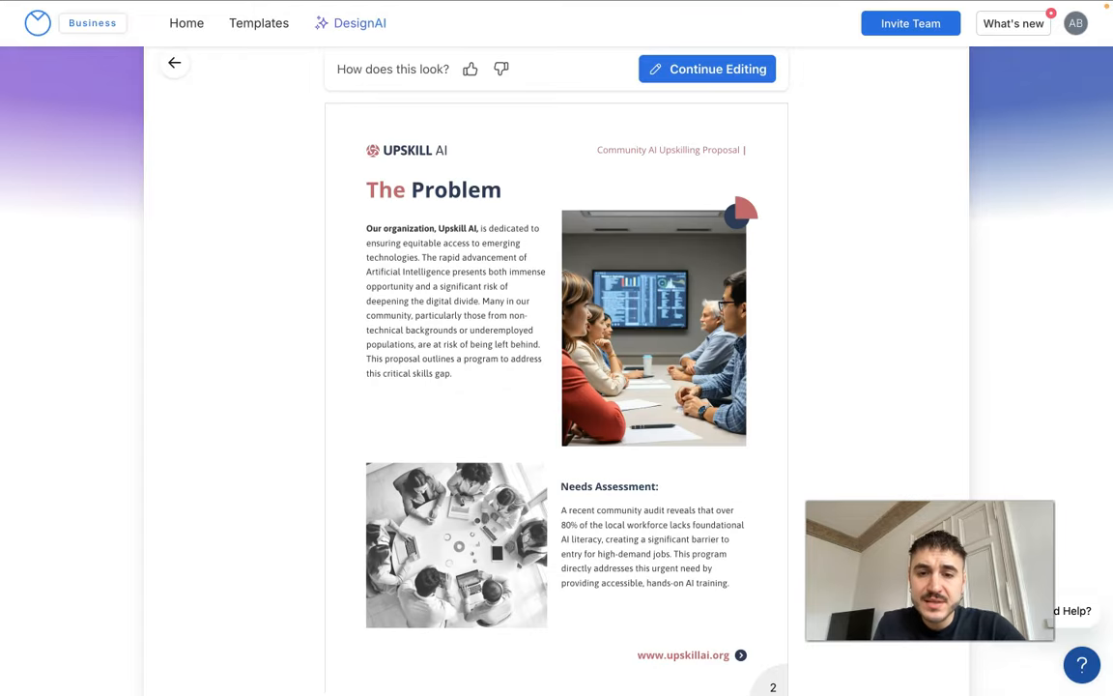
{"action": "scroll", "coordinate": [791, 576], "scroll_direction": "down", "scroll_amount": 1}
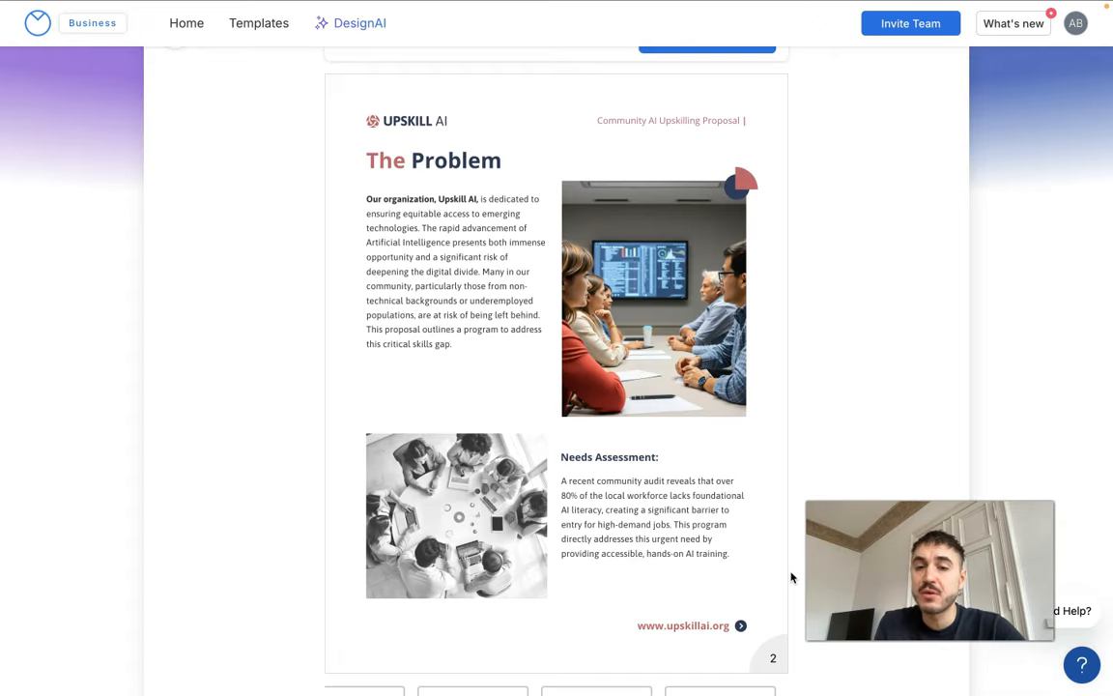
{"action": "scroll", "coordinate": [580, 483], "scroll_direction": "down", "scroll_amount": 3}
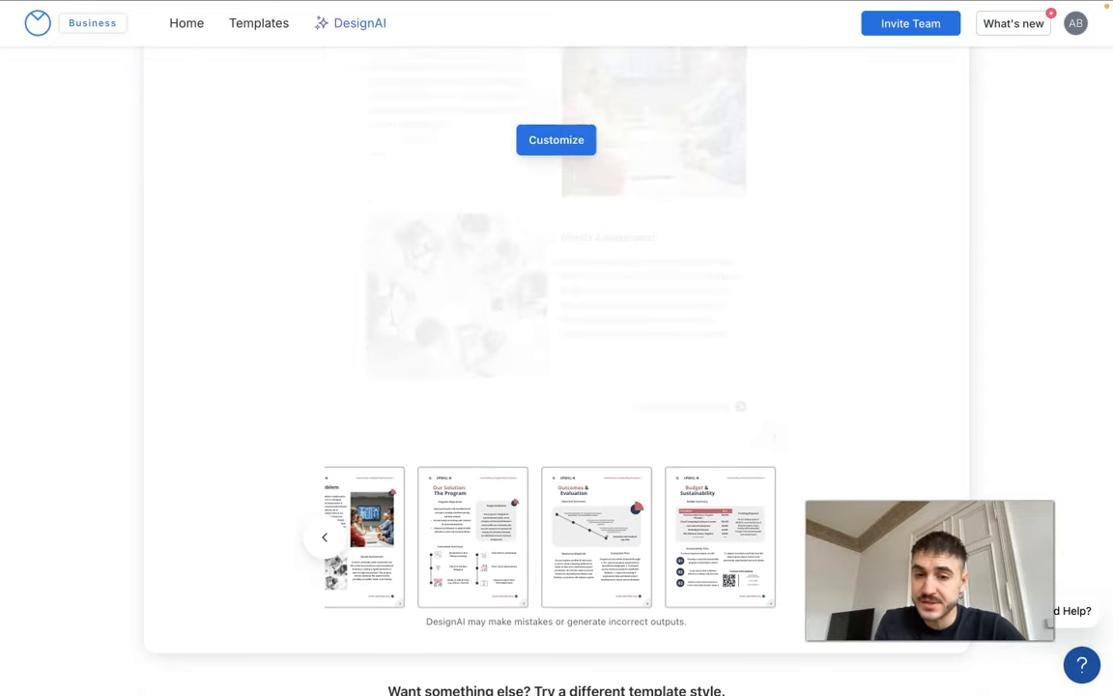
{"action": "left_click", "coordinate": [454, 585]}
{"action": "scroll", "coordinate": [454, 585], "scroll_direction": "up", "scroll_amount": 2}
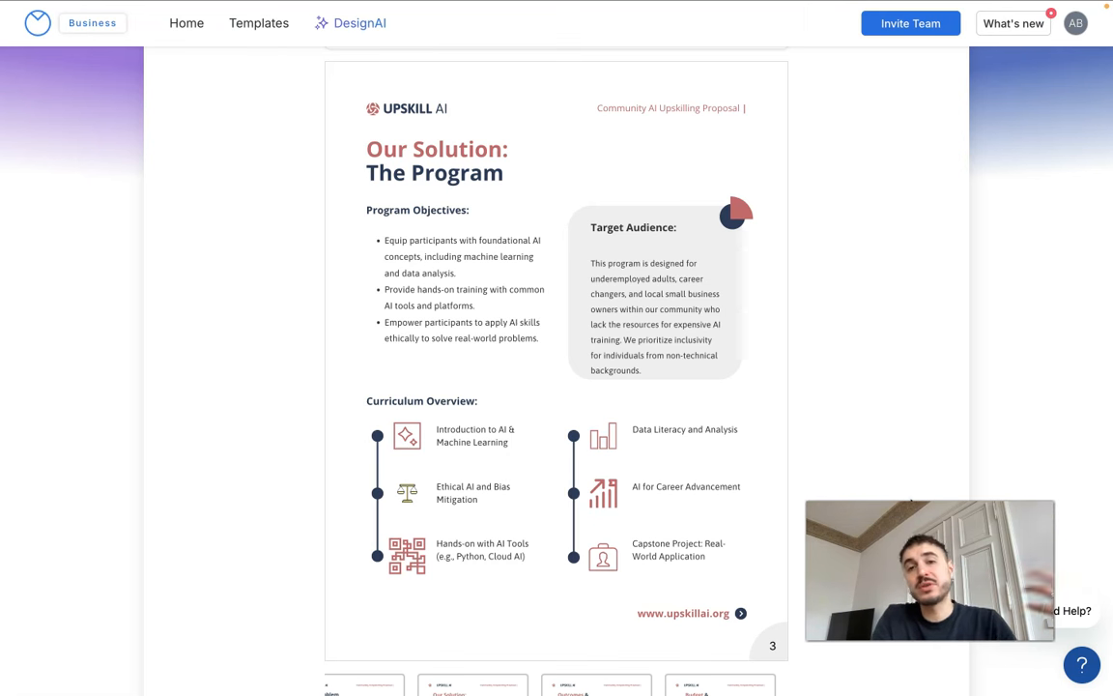
{"action": "mouse_move", "coordinate": [773, 456]}
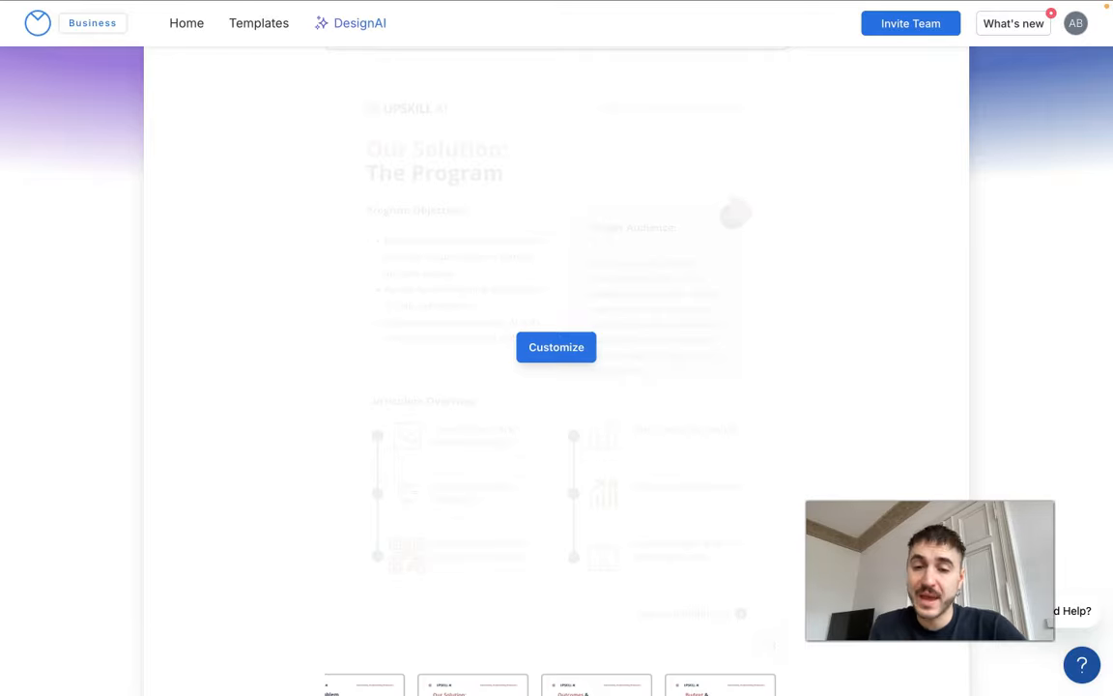
{"action": "scroll", "coordinate": [772, 456], "scroll_direction": "down", "scroll_amount": 5}
{"action": "left_click", "coordinate": [698, 472]}
{"action": "scroll", "coordinate": [697, 472], "scroll_direction": "up", "scroll_amount": 4}
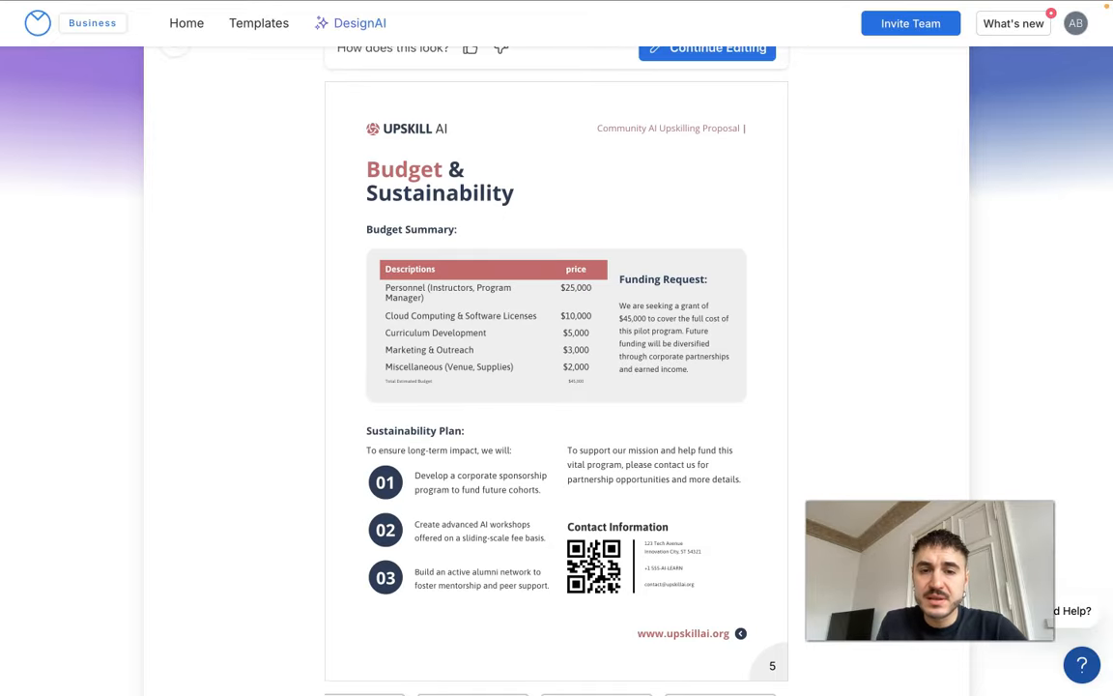
{"action": "scroll", "coordinate": [556, 386], "scroll_direction": "down", "scroll_amount": 3}
{"action": "scroll", "coordinate": [556, 386], "scroll_direction": "up", "scroll_amount": 5}
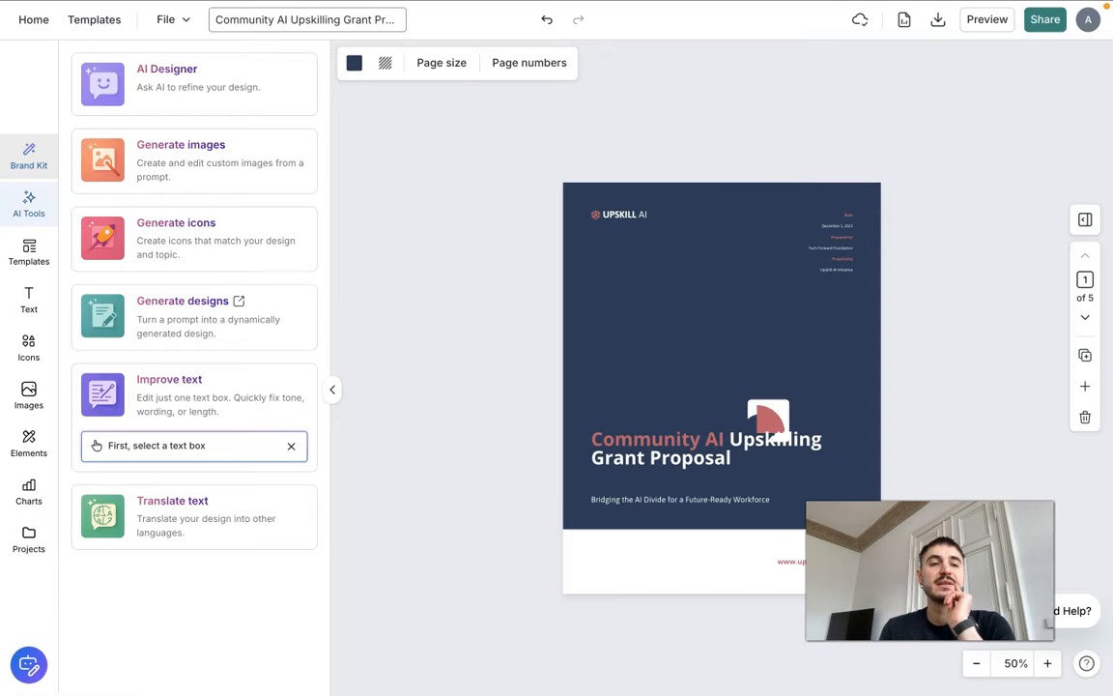
Open the proposal for editing and apply the Brand Kit font set of Montserrat, Open Sans and Source Sans Pro
{"action": "left_click", "coordinate": [29, 156]}
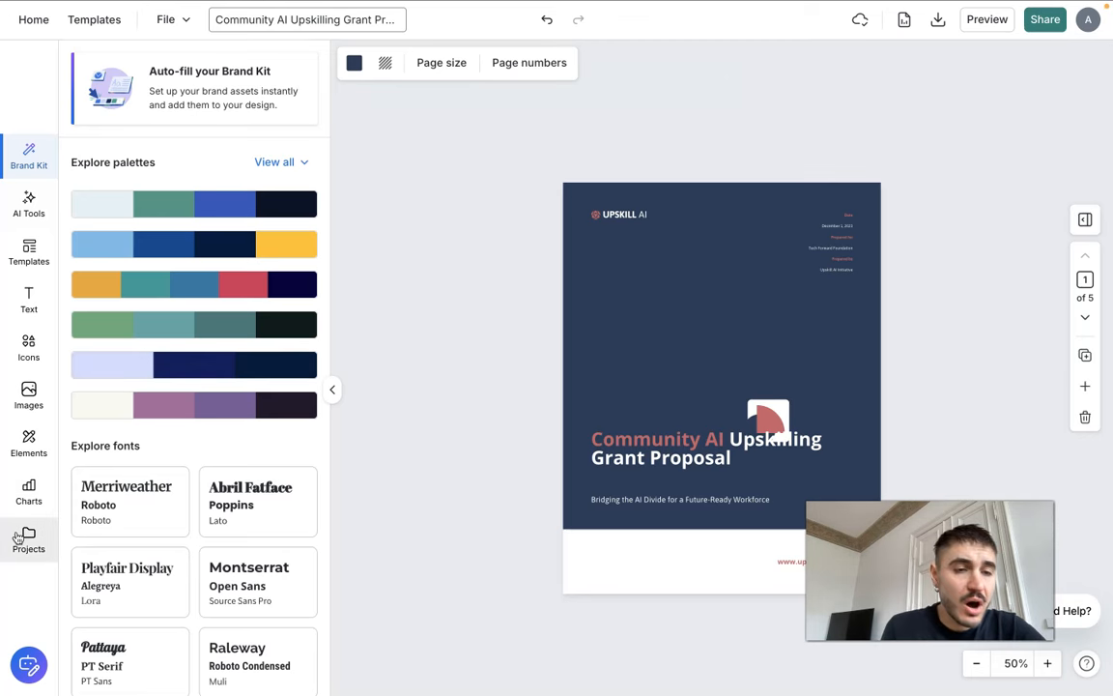
{"action": "left_click", "coordinate": [130, 500]}
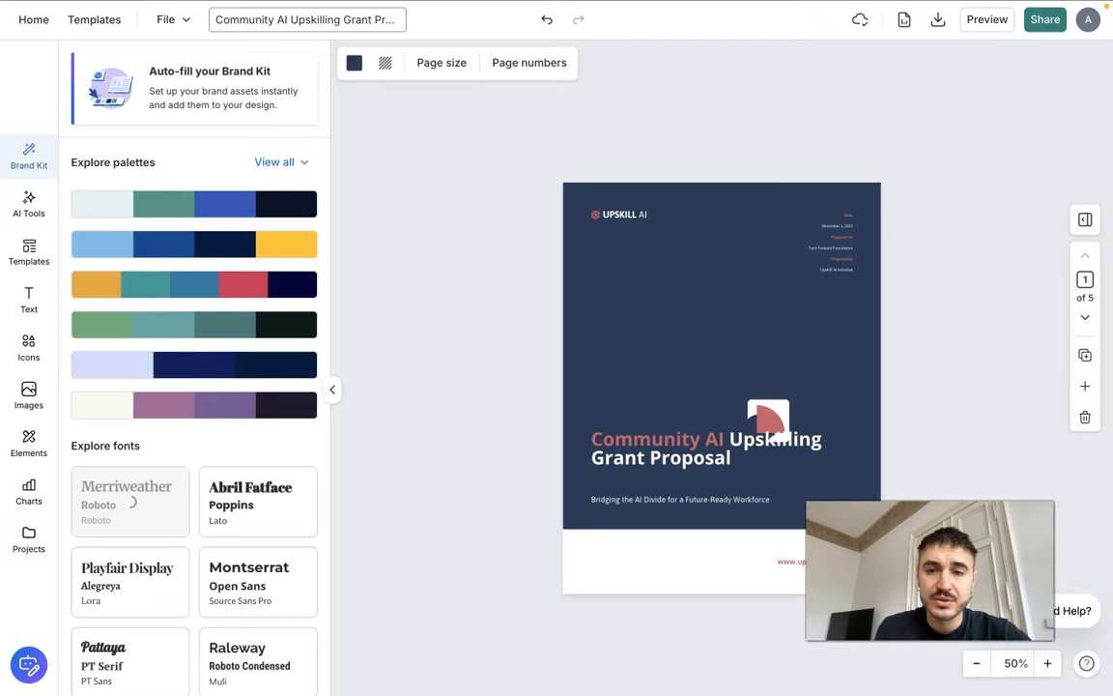
{"action": "left_click", "coordinate": [235, 564]}
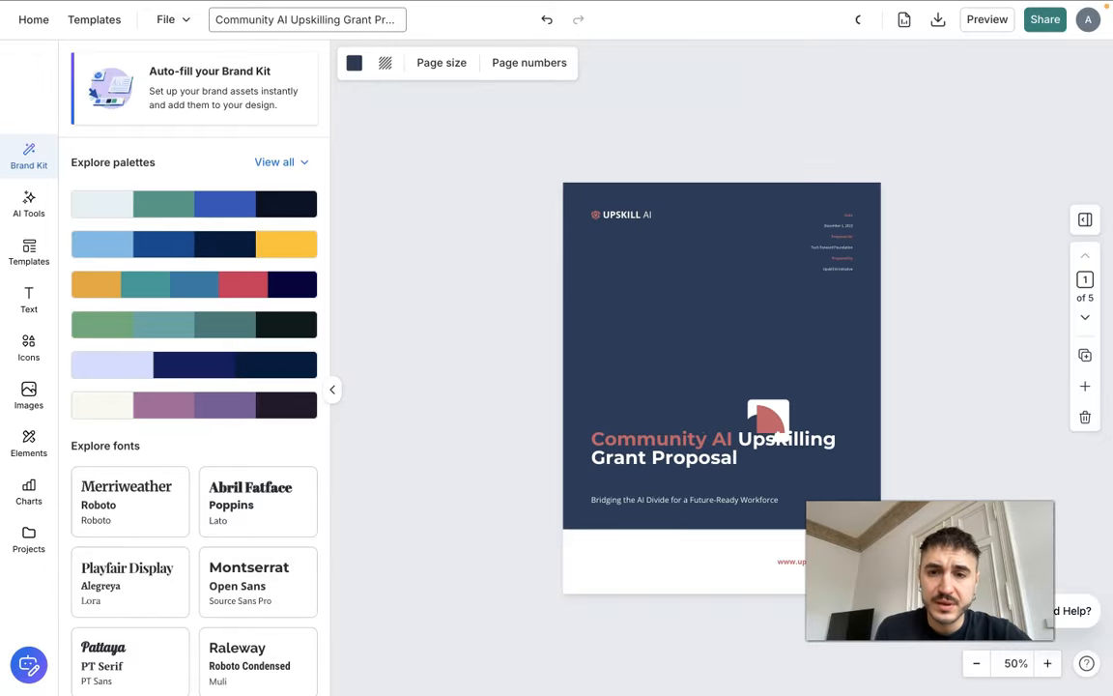
Try the Brand Kit colour palettes on the cover page and settle on the orange, teal, blue, red and navy one
{"action": "left_click", "coordinate": [184, 292]}
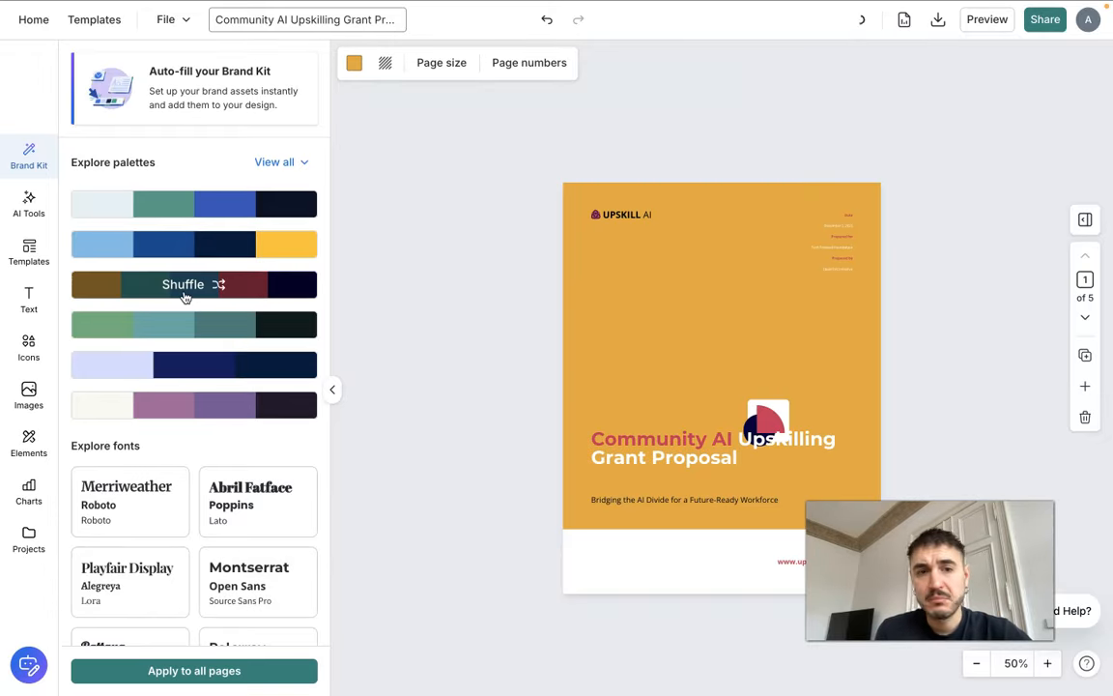
{"action": "left_click", "coordinate": [182, 245]}
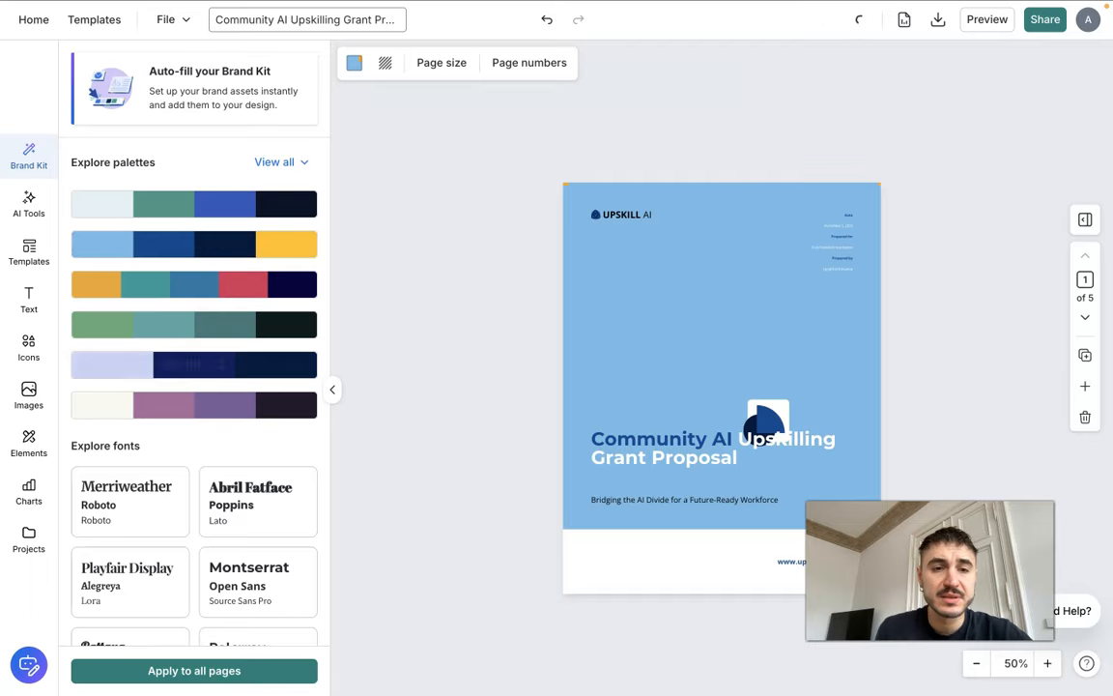
{"action": "left_click", "coordinate": [183, 284]}
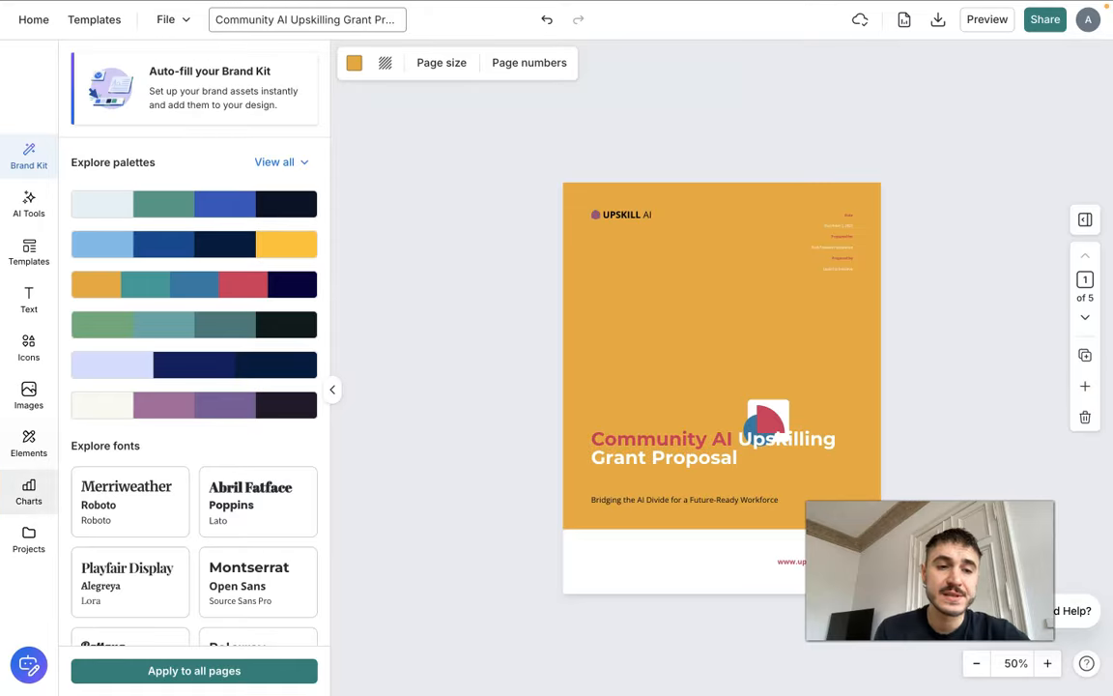
Insert a column chart on page 5, Budget & Sustainability
{"action": "left_click", "coordinate": [29, 492]}
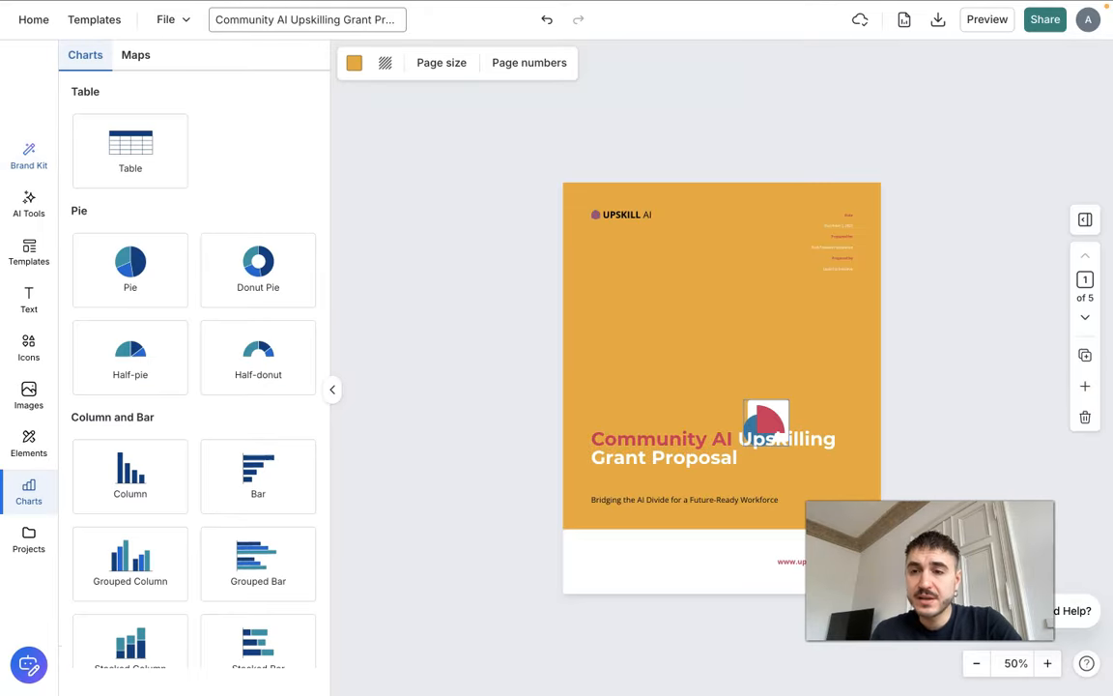
{"action": "left_click", "coordinate": [1084, 317]}
{"action": "left_click", "coordinate": [1085, 317]}
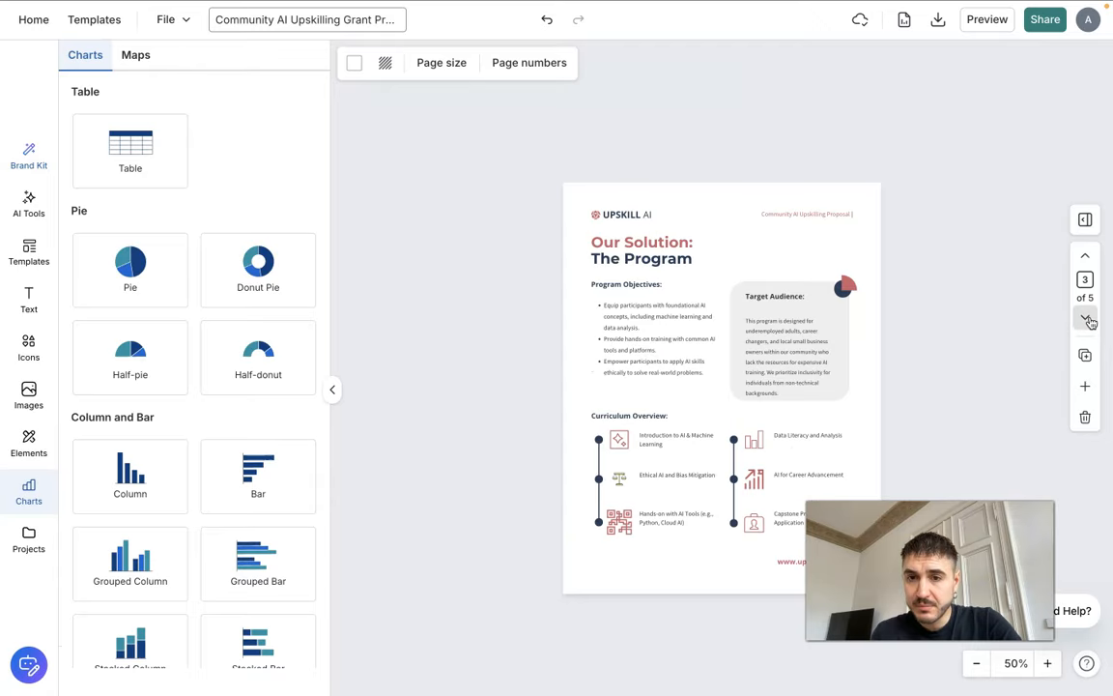
{"action": "left_click", "coordinate": [1085, 317]}
{"action": "left_click", "coordinate": [1085, 318]}
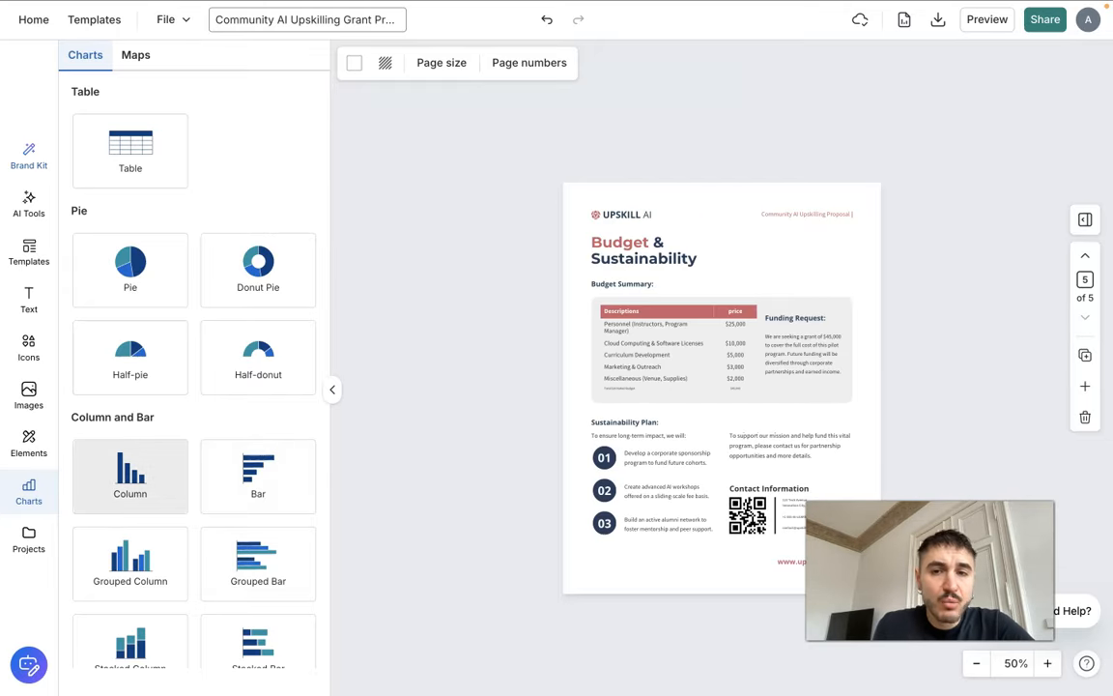
{"action": "left_click", "coordinate": [130, 473]}
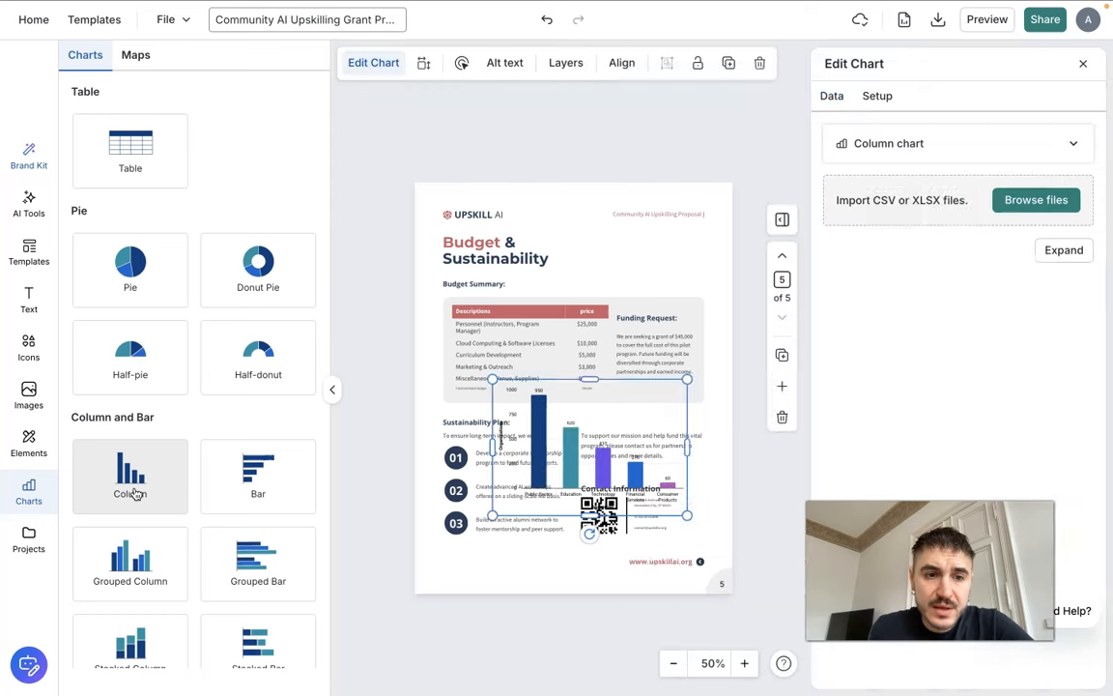
Shrink the column chart and place it beside the Budget & Sustainability heading, above the budget summary box
{"action": "left_click_drag", "start_coordinate": [686, 515], "coordinate": [616, 466]}
{"action": "left_click_drag", "start_coordinate": [554, 411], "coordinate": [630, 248]}
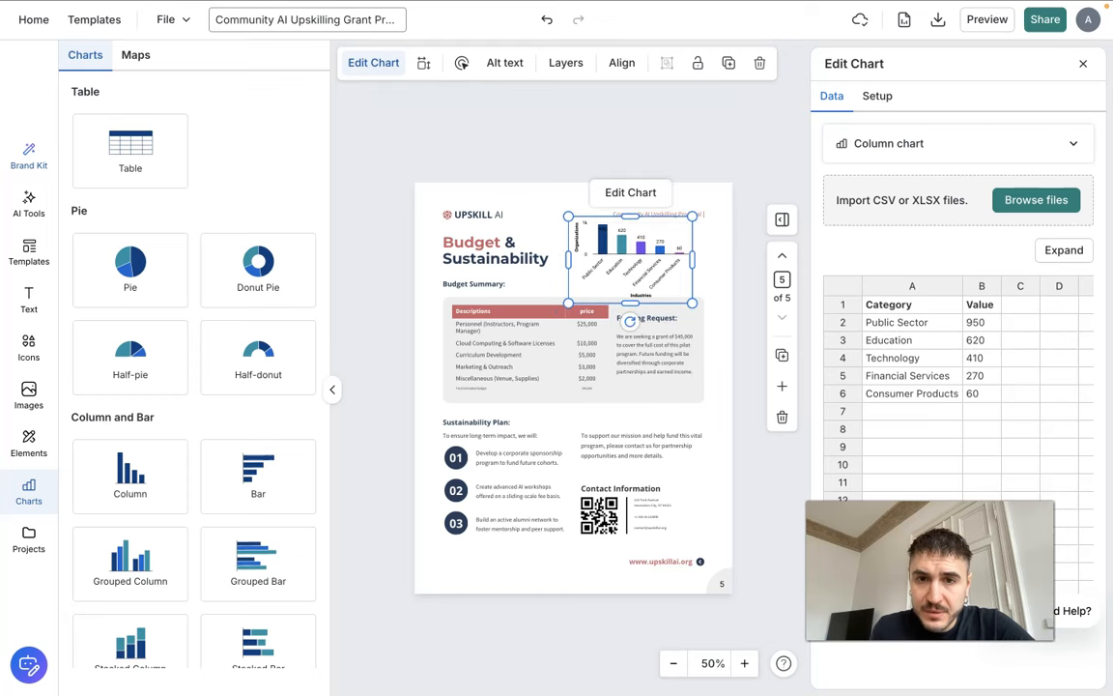
{"action": "left_click", "coordinate": [749, 260]}
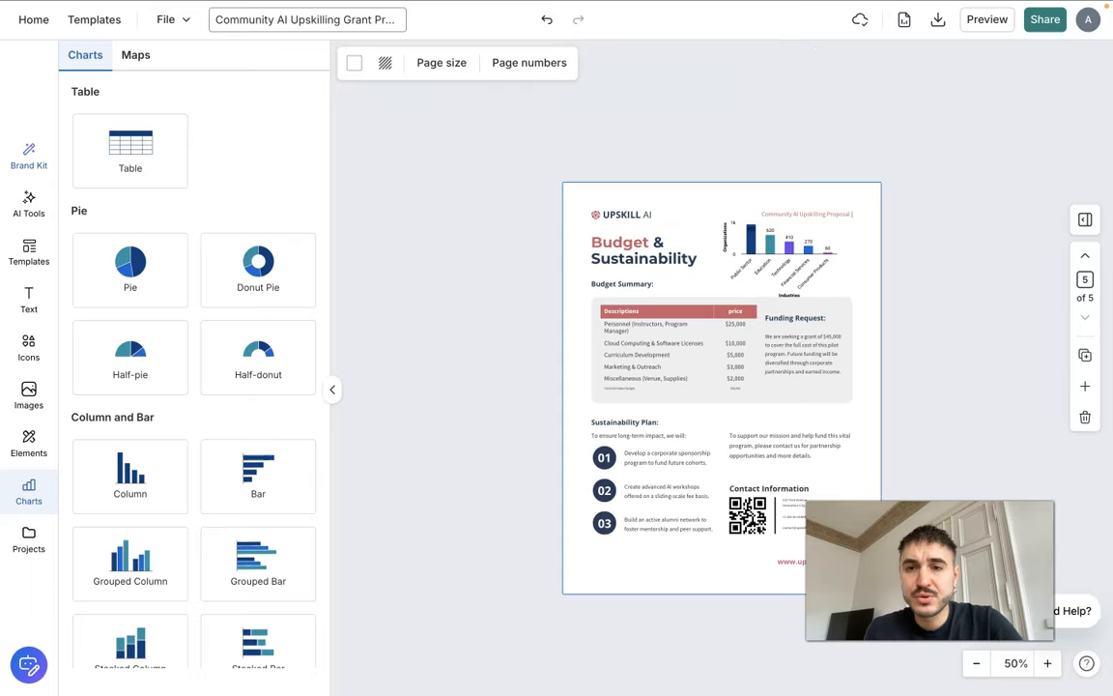
{"action": "left_click", "coordinate": [778, 257]}
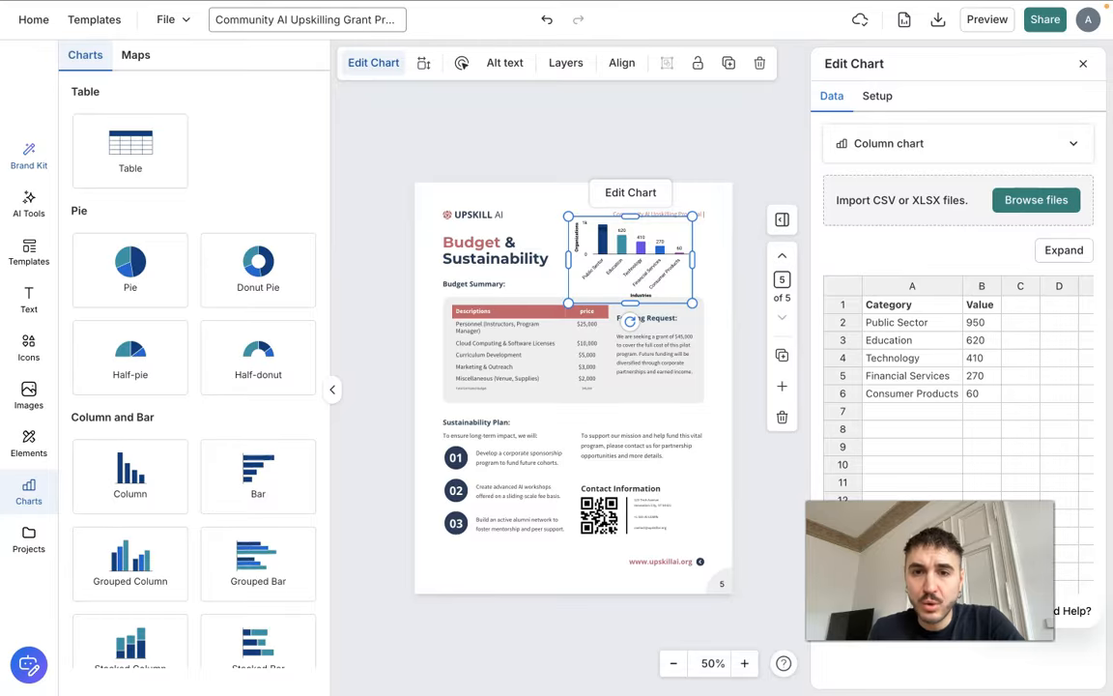
{"action": "left_click_drag", "start_coordinate": [692, 303], "coordinate": [678, 295]}
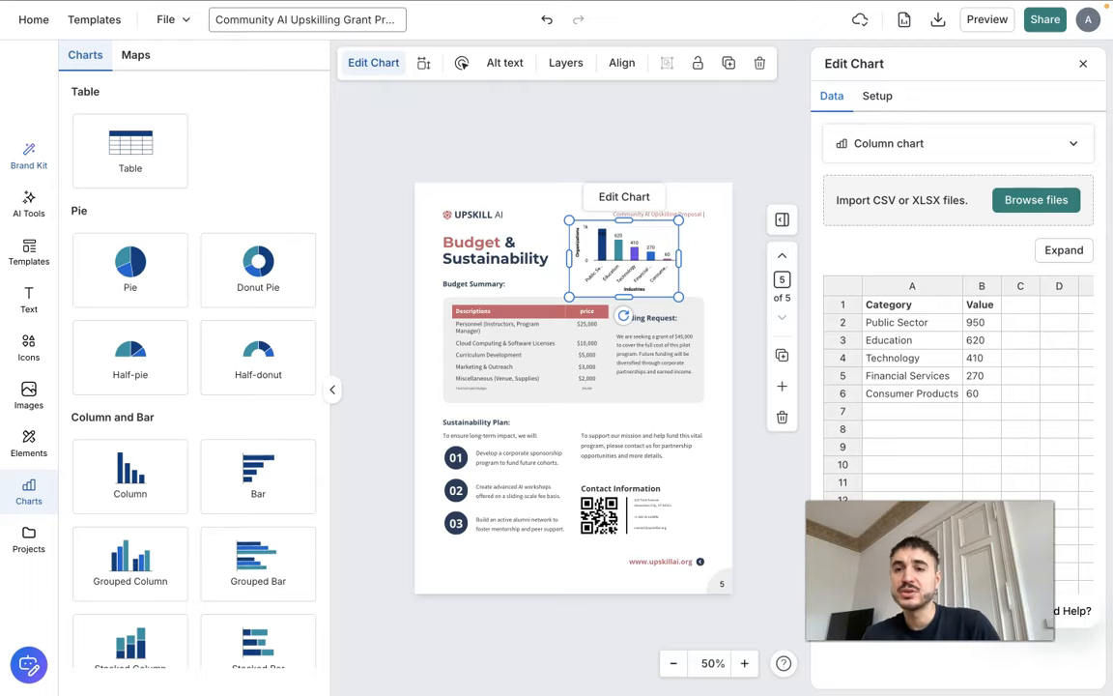
Set the chart's Public Sector value to 1000 and close the chart data
{"action": "left_click", "coordinate": [989, 322]}
{"action": "left_click", "coordinate": [991, 321]}
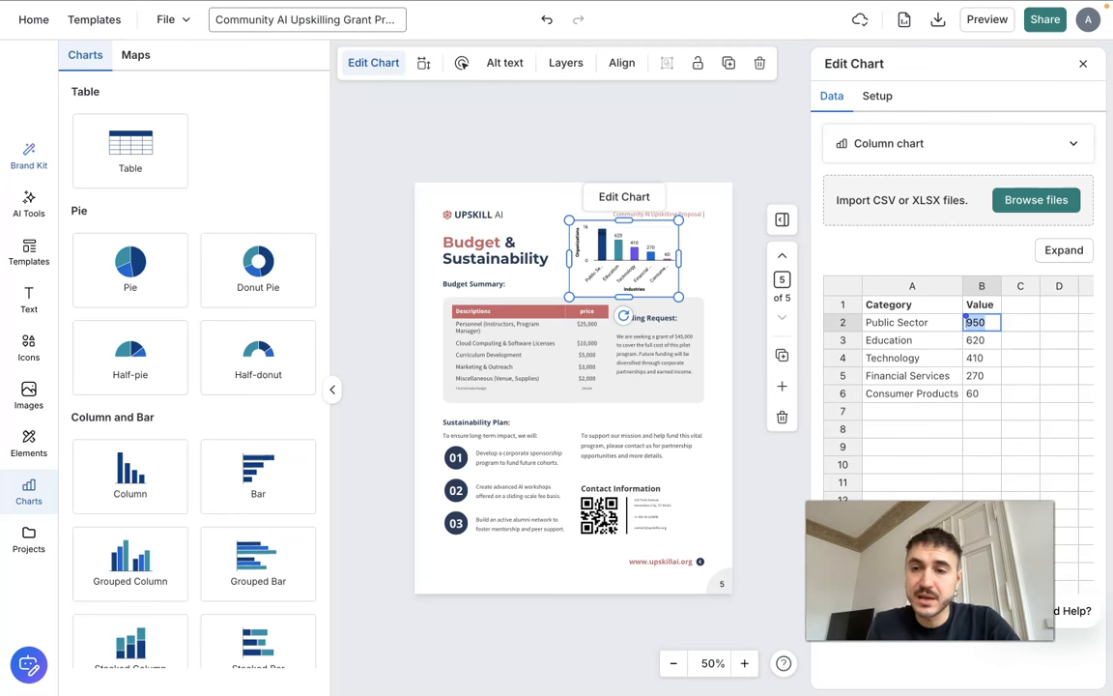
{"action": "type", "text": "1000"}
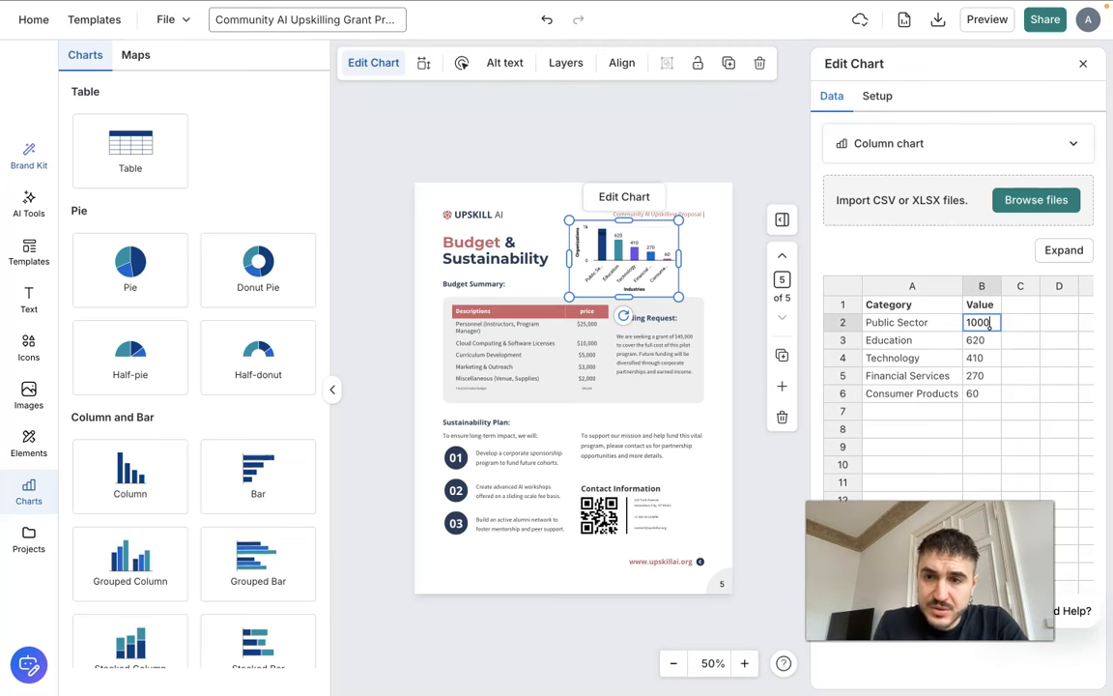
{"action": "key", "text": "Return"}
{"action": "key", "text": "Escape"}
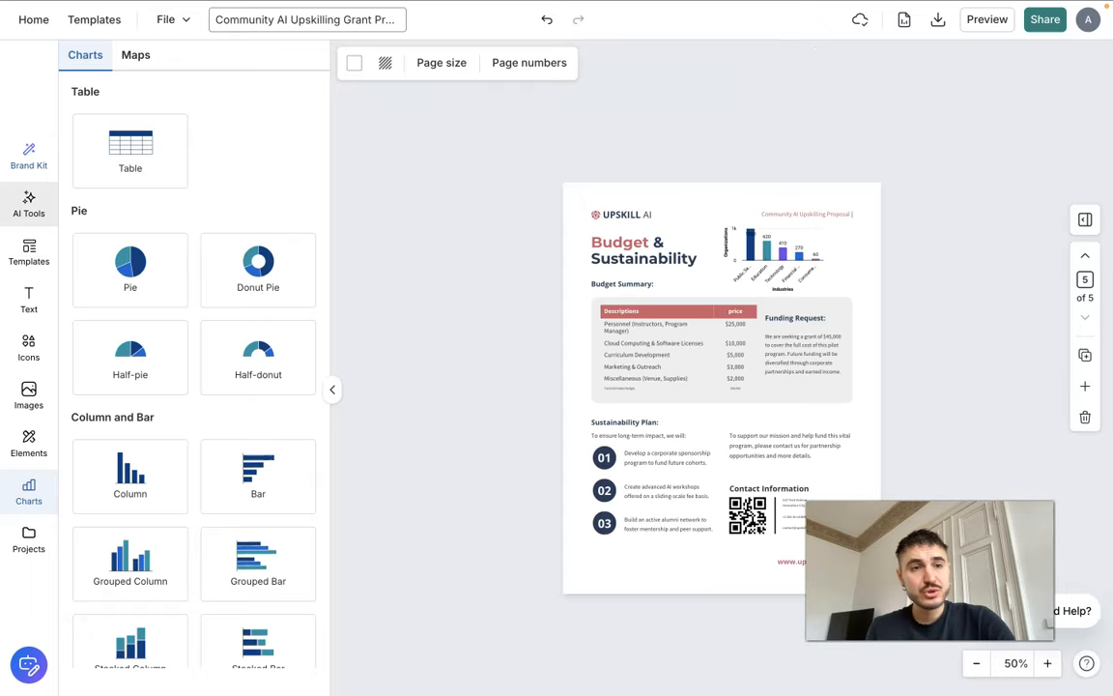
Ask the AI Designer to review the design
{"action": "left_click", "coordinate": [23, 203]}
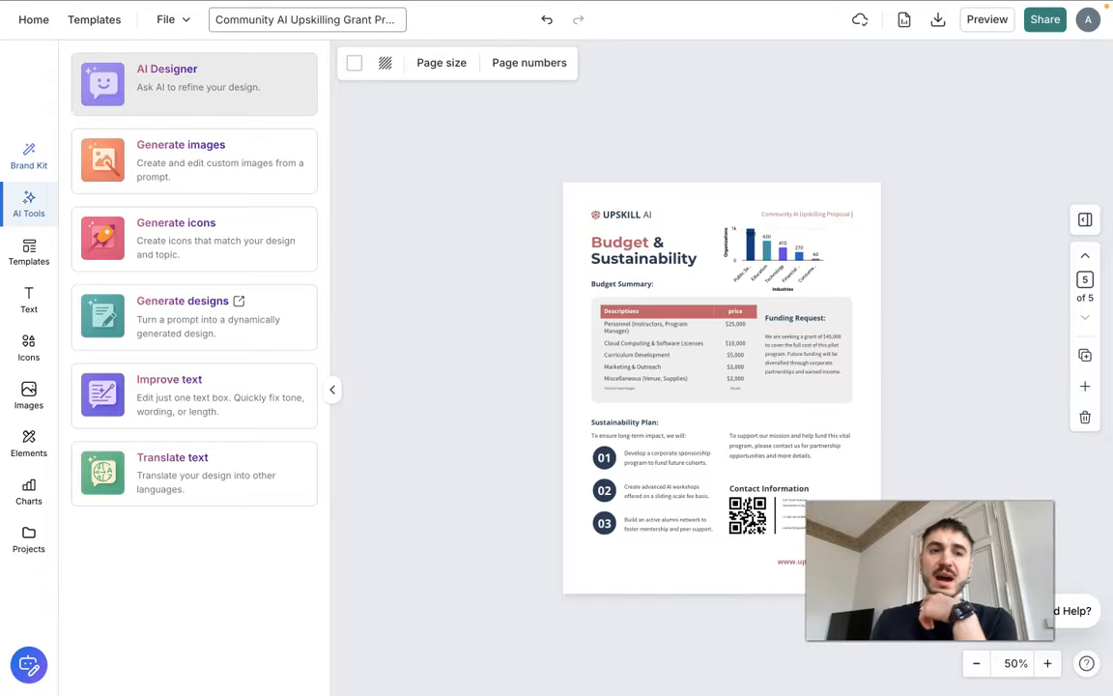
{"action": "left_click", "coordinate": [174, 77]}
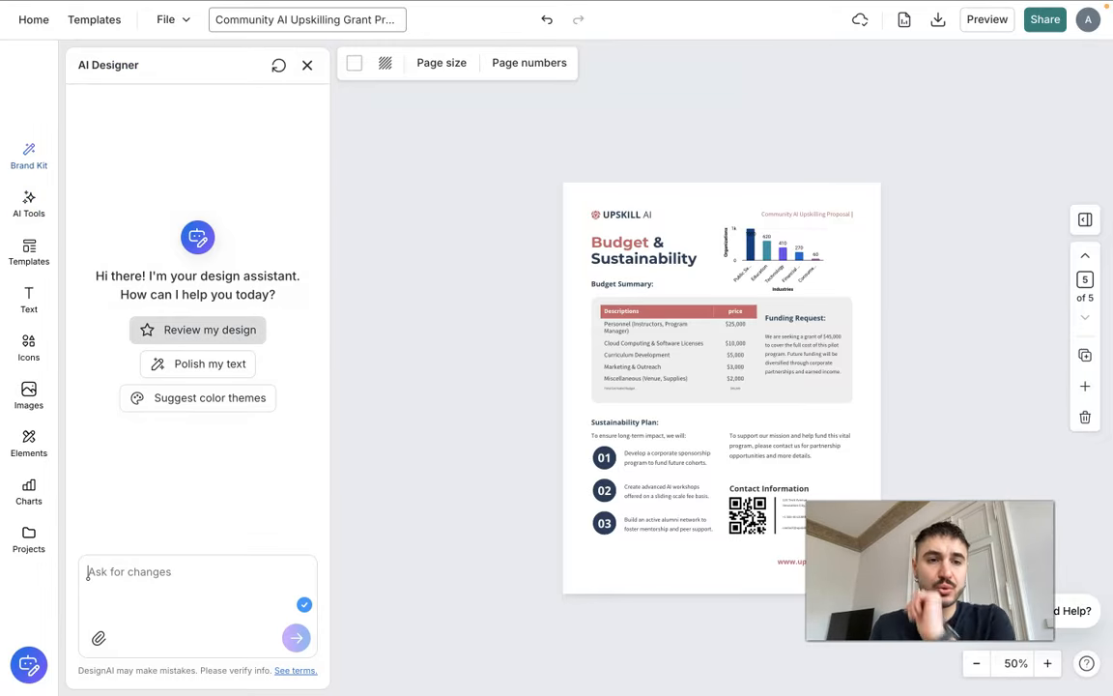
{"action": "left_click", "coordinate": [203, 329]}
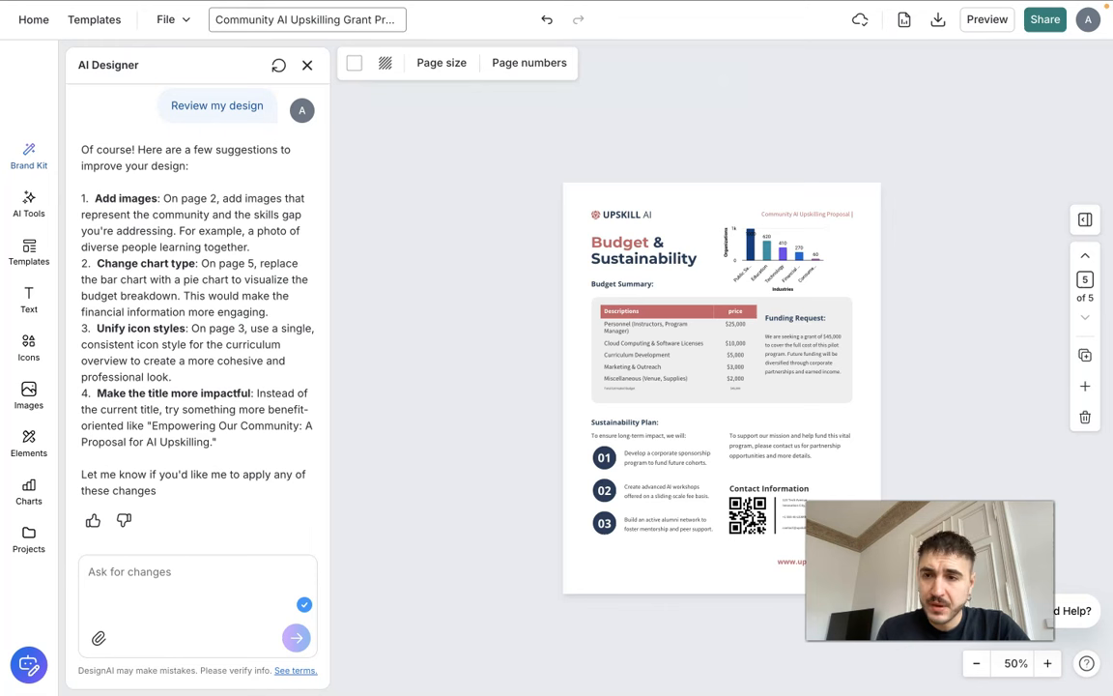
Check the pages against the AI Designer's suggestions, from The Problem on page 2 to the budget table on page 5
{"action": "left_click", "coordinate": [1083, 256]}
{"action": "left_click", "coordinate": [1084, 256]}
{"action": "left_click", "coordinate": [1084, 256]}
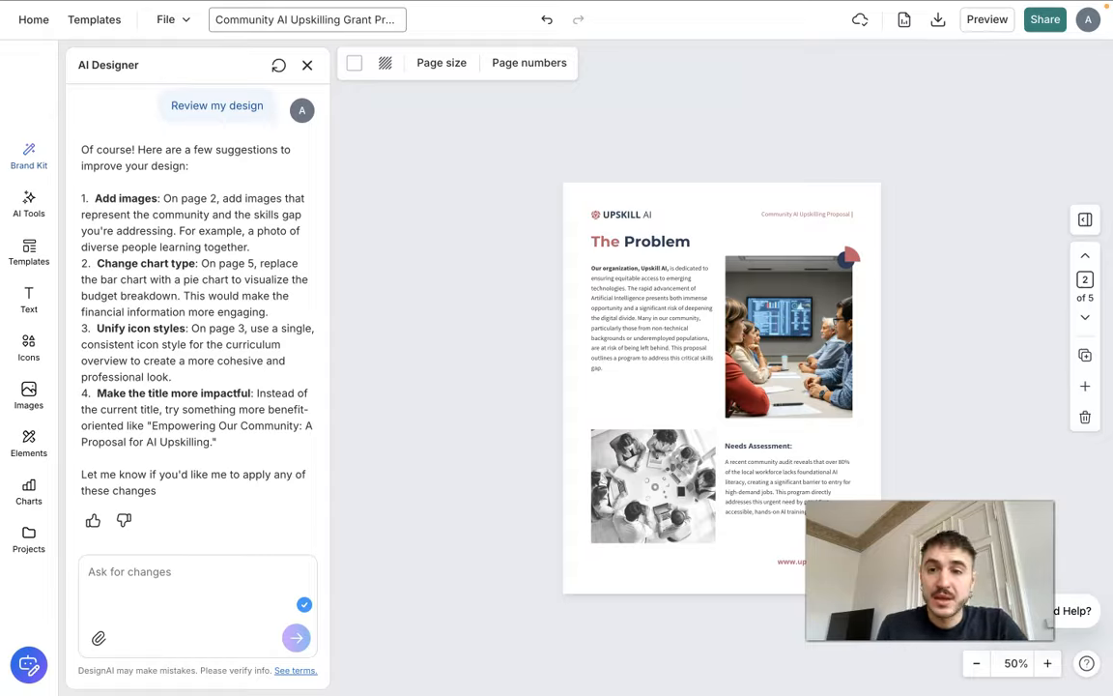
{"action": "left_click", "coordinate": [1085, 317]}
{"action": "left_click", "coordinate": [1084, 316]}
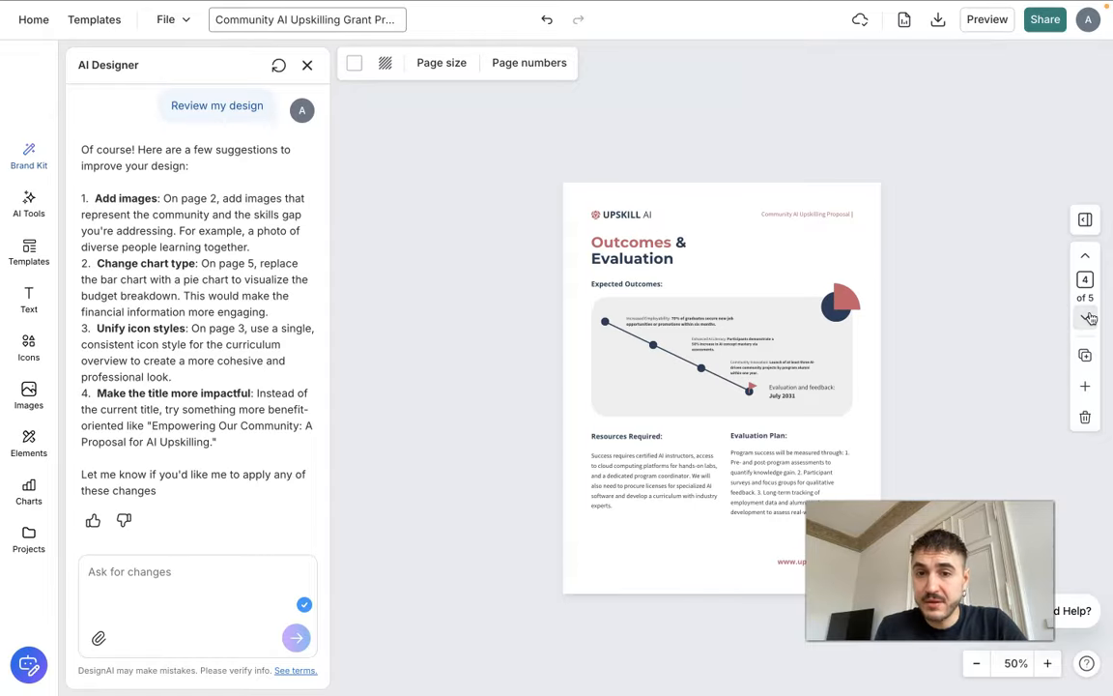
{"action": "left_click", "coordinate": [1085, 317]}
{"action": "left_click", "coordinate": [651, 341]}
{"action": "left_click", "coordinate": [651, 341]}
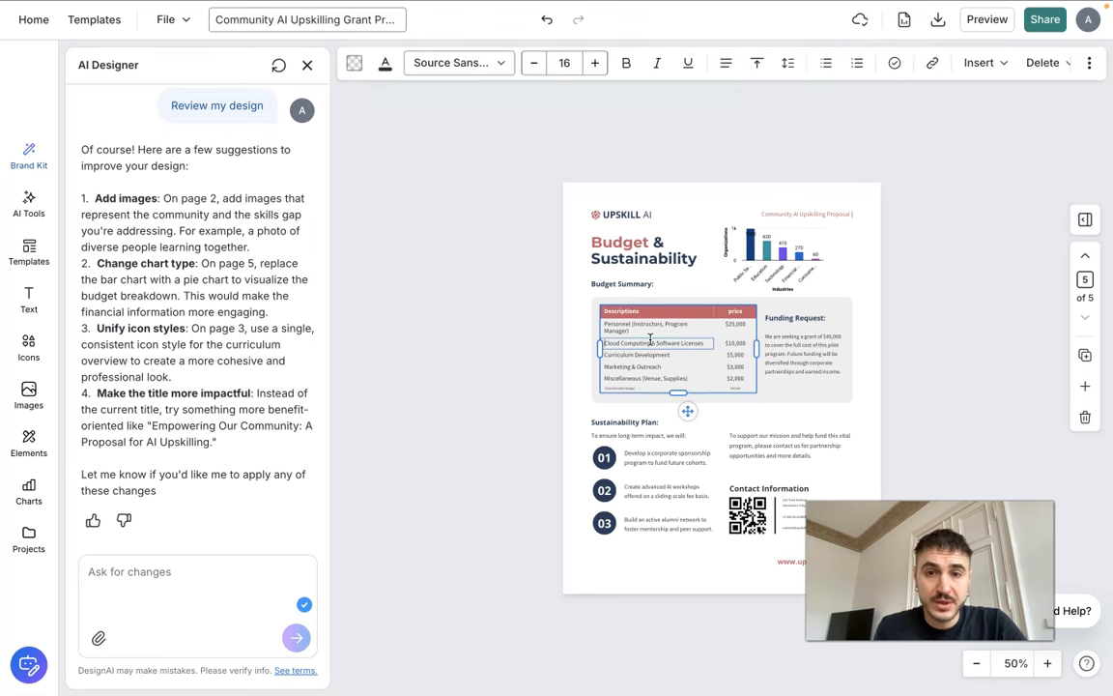
{"action": "left_click", "coordinate": [688, 378]}
{"action": "left_click_drag", "start_coordinate": [747, 378], "coordinate": [666, 312]}
{"action": "left_click", "coordinate": [483, 309]}
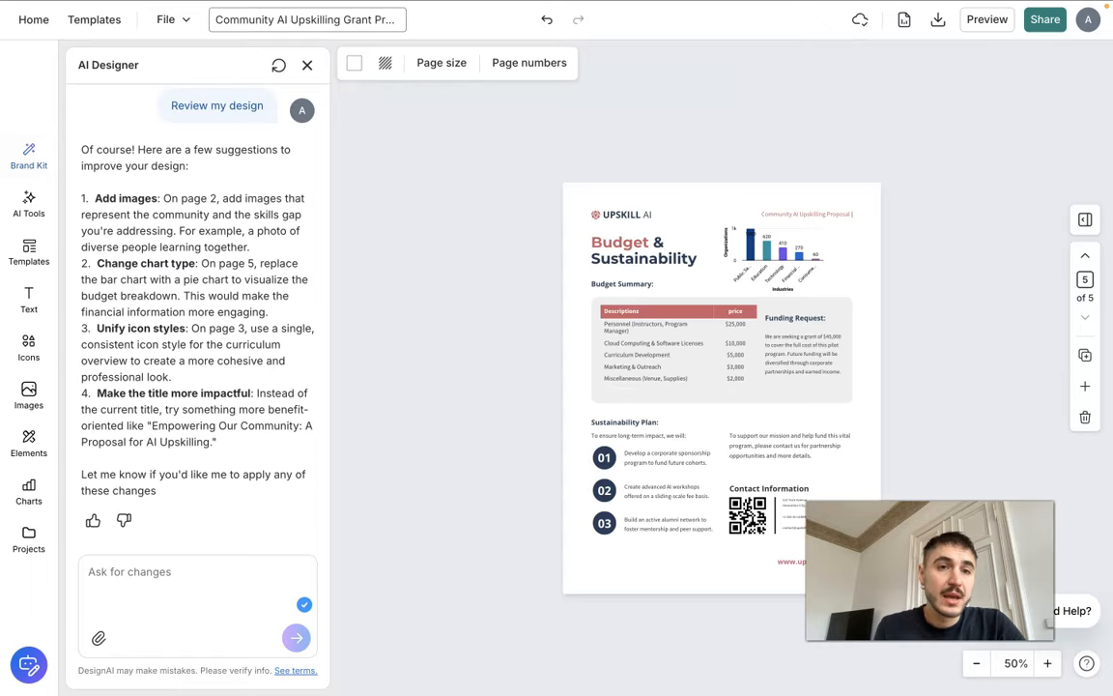
Close the AI Designer and start the Improve text AI tool
{"action": "left_click", "coordinate": [307, 65]}
{"action": "left_click", "coordinate": [29, 155]}
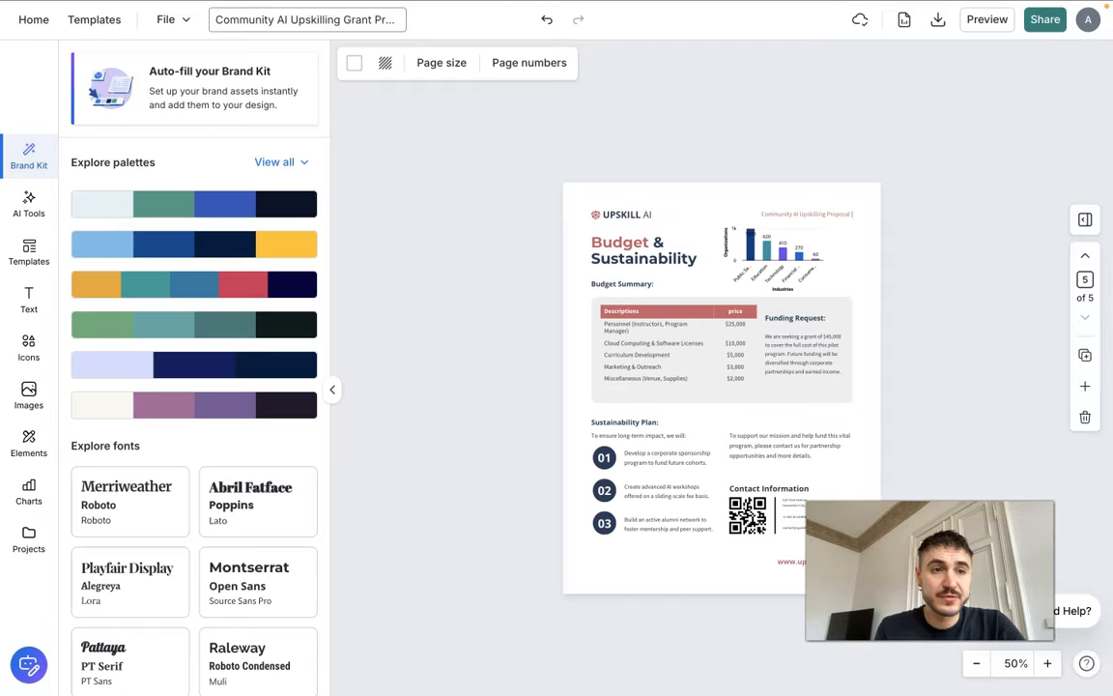
{"action": "left_click", "coordinate": [29, 203]}
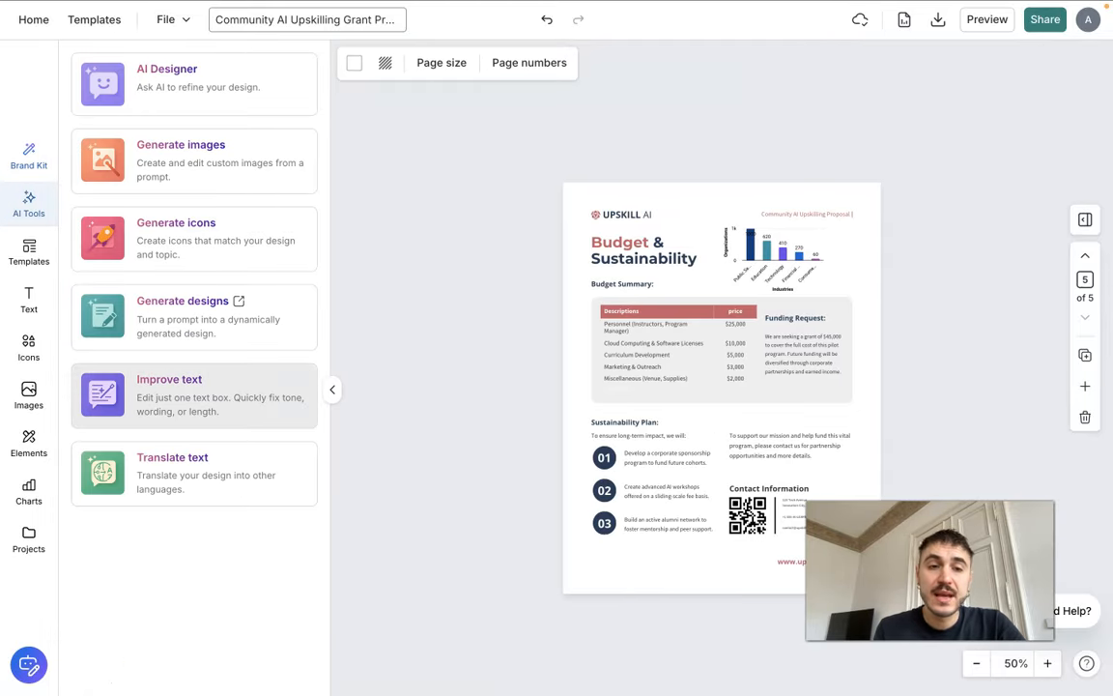
{"action": "left_click", "coordinate": [193, 396]}
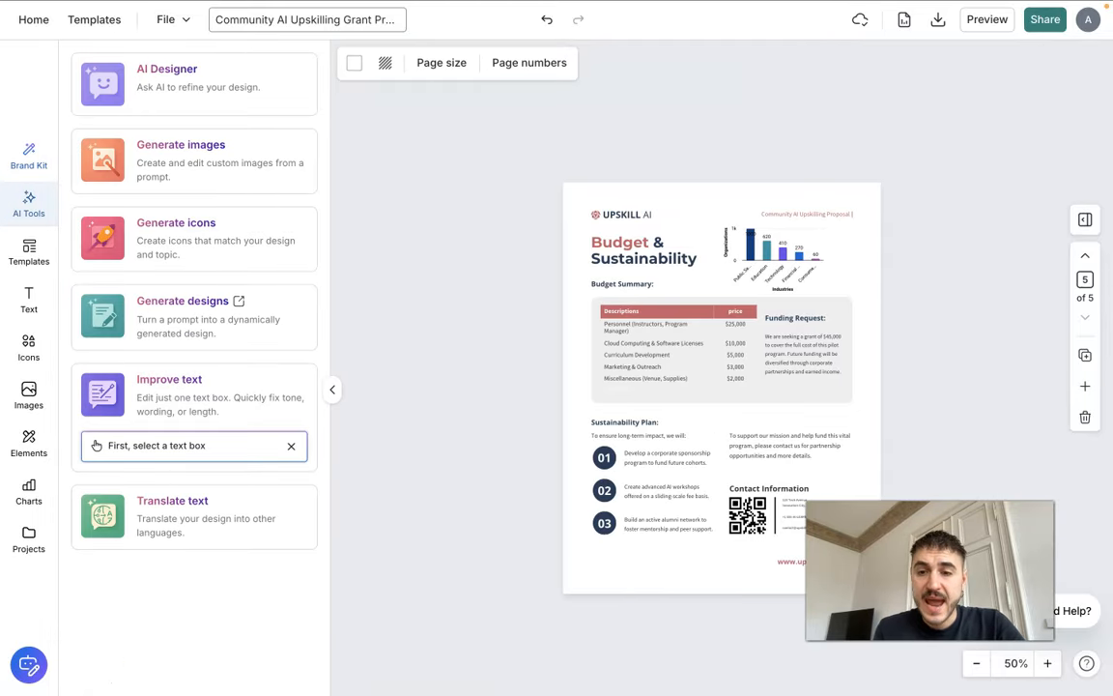
{"action": "left_click", "coordinate": [637, 493]}
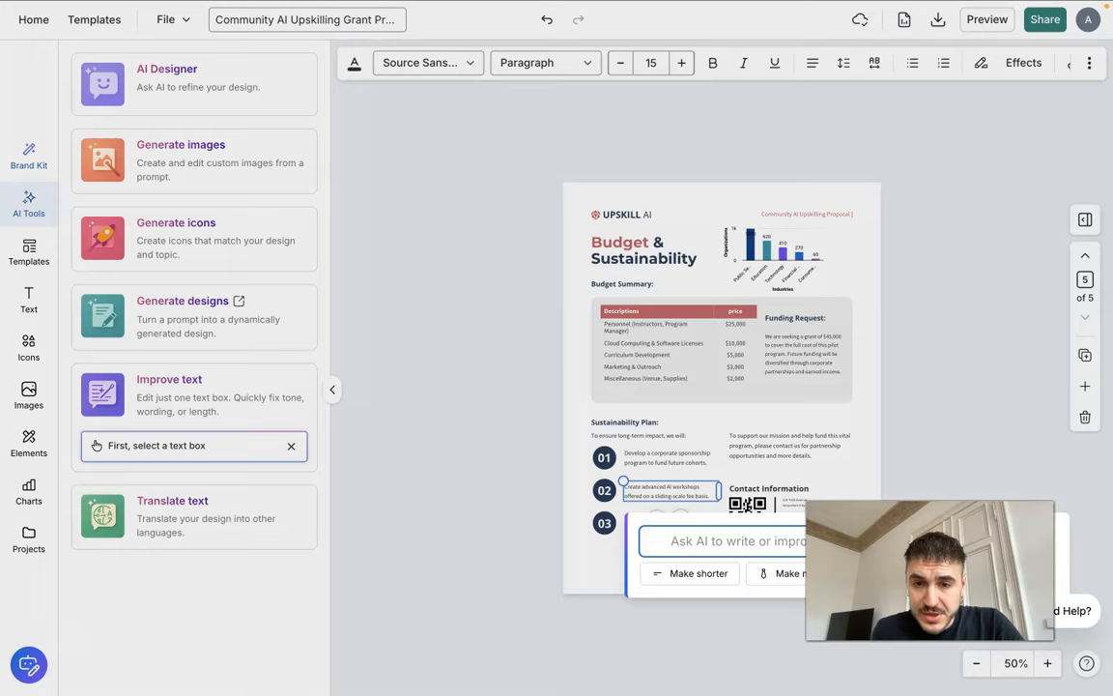
{"action": "key", "text": "Escape"}
{"action": "left_click_drag", "start_coordinate": [586, 414], "coordinate": [720, 535]}
{"action": "left_click", "coordinate": [291, 445]}
{"action": "left_click", "coordinate": [227, 397]}
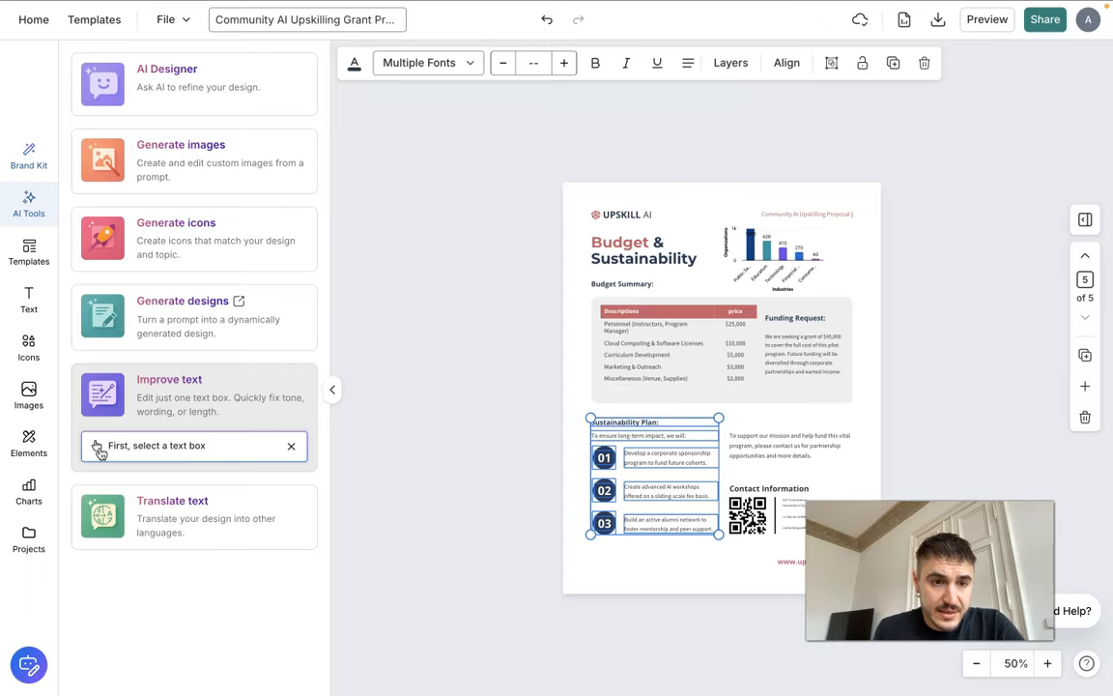
{"action": "left_click", "coordinate": [747, 515]}
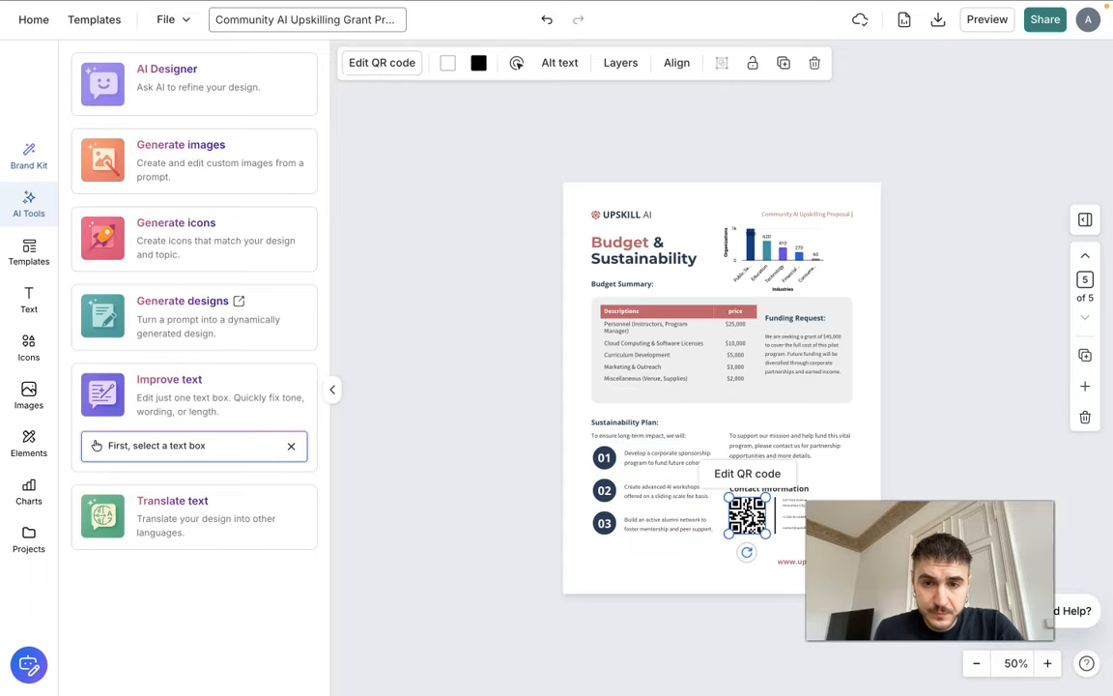
Have AI make the first Sustainability Plan item on page 5 more professional and replace the original text with the rewrite
{"action": "double_click", "coordinate": [659, 452]}
{"action": "triple_click", "coordinate": [658, 451]}
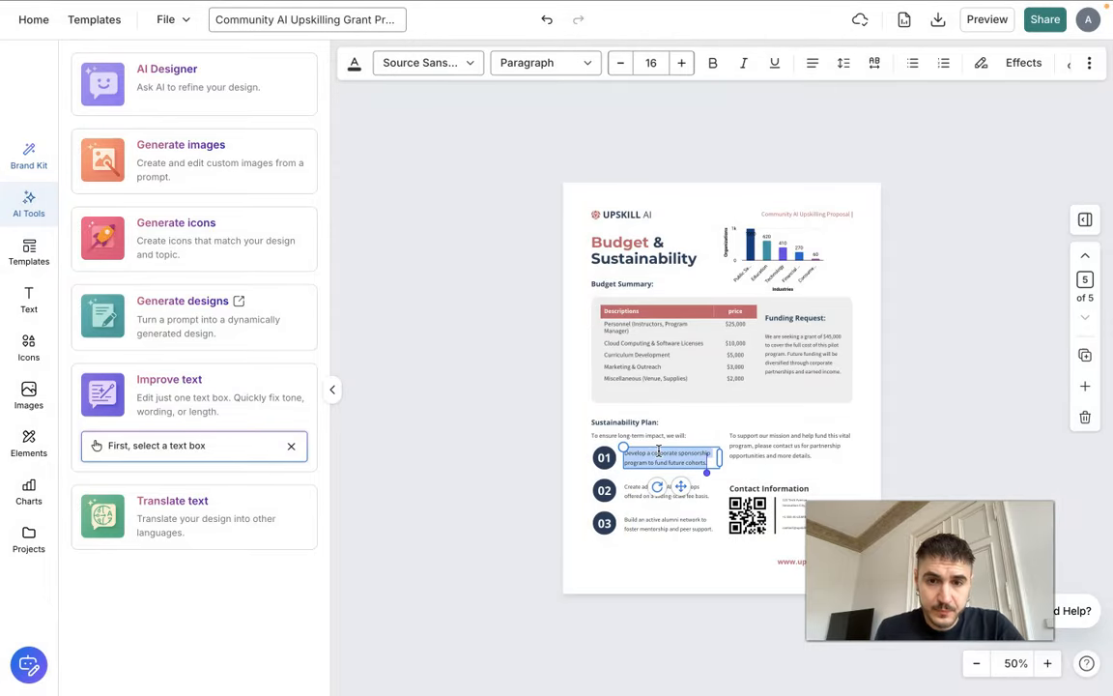
{"action": "left_click", "coordinate": [656, 461]}
{"action": "triple_click", "coordinate": [655, 460]}
{"action": "left_click", "coordinate": [199, 398]}
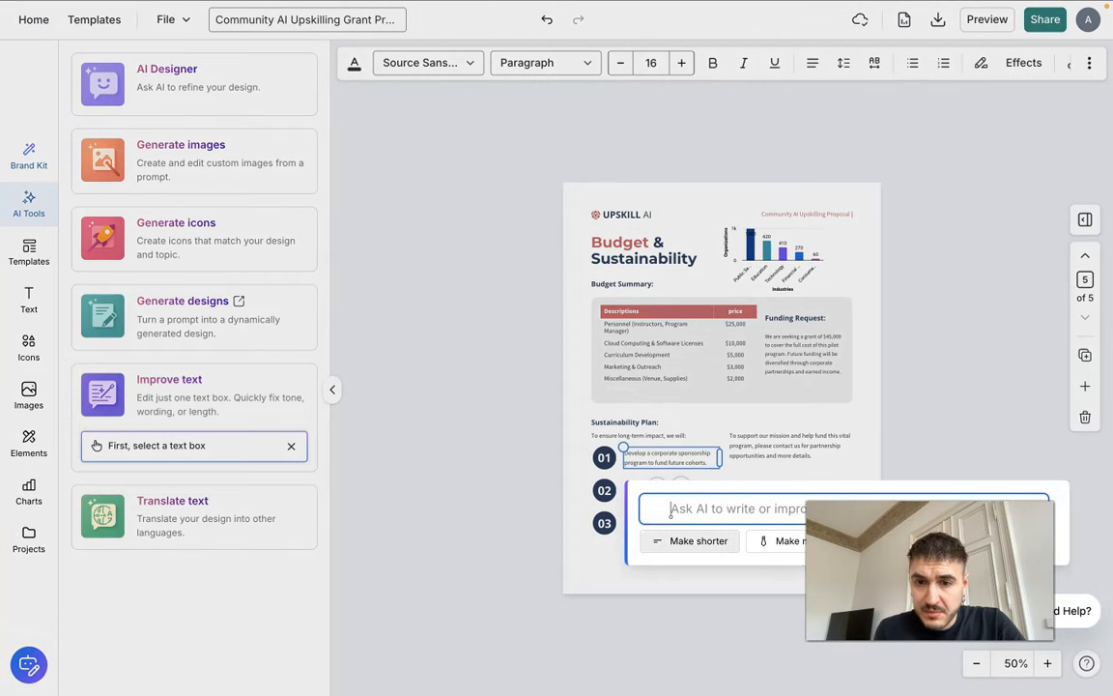
{"action": "left_click", "coordinate": [787, 541]}
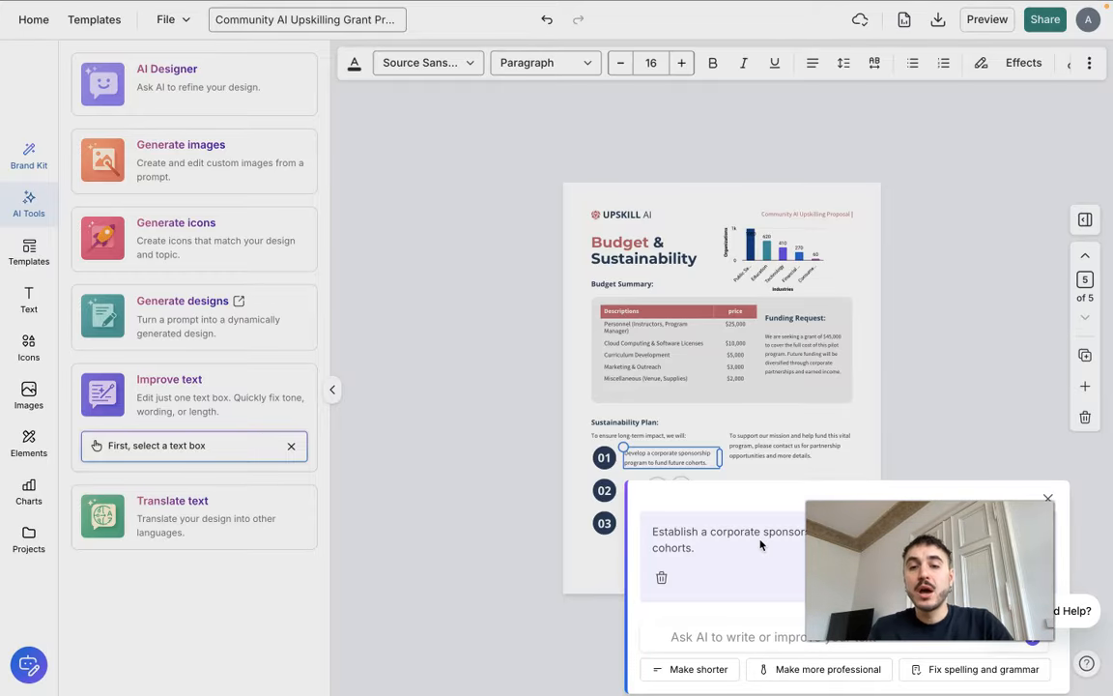
{"action": "left_click", "coordinate": [1003, 577]}
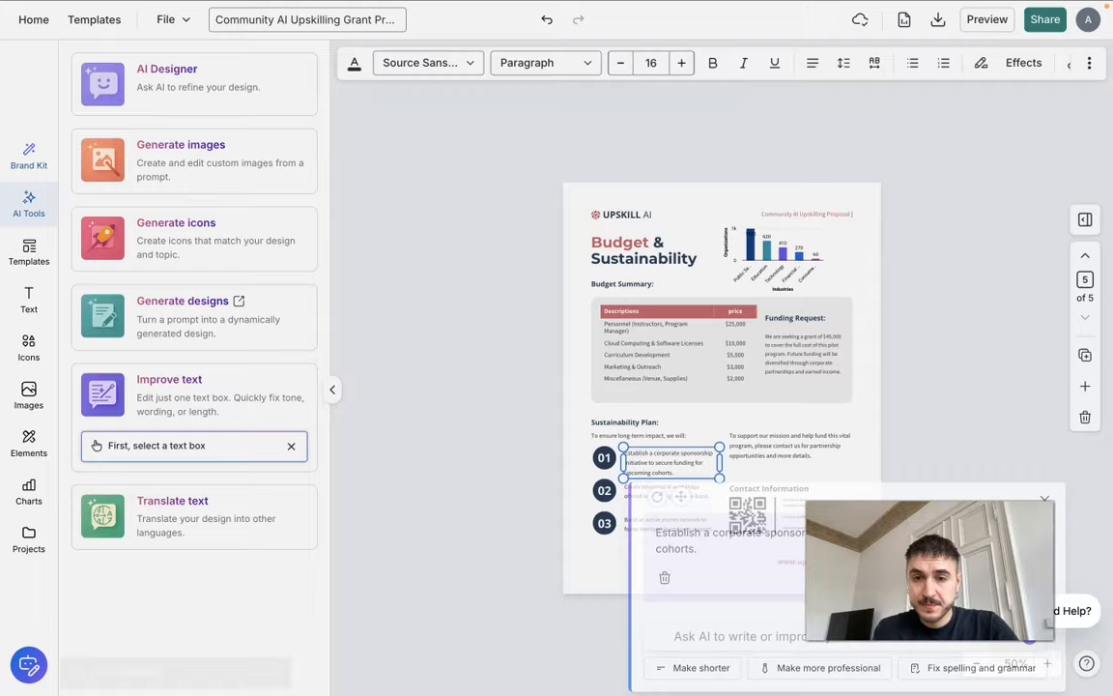
{"action": "left_click", "coordinate": [784, 490]}
{"action": "left_click", "coordinate": [663, 464]}
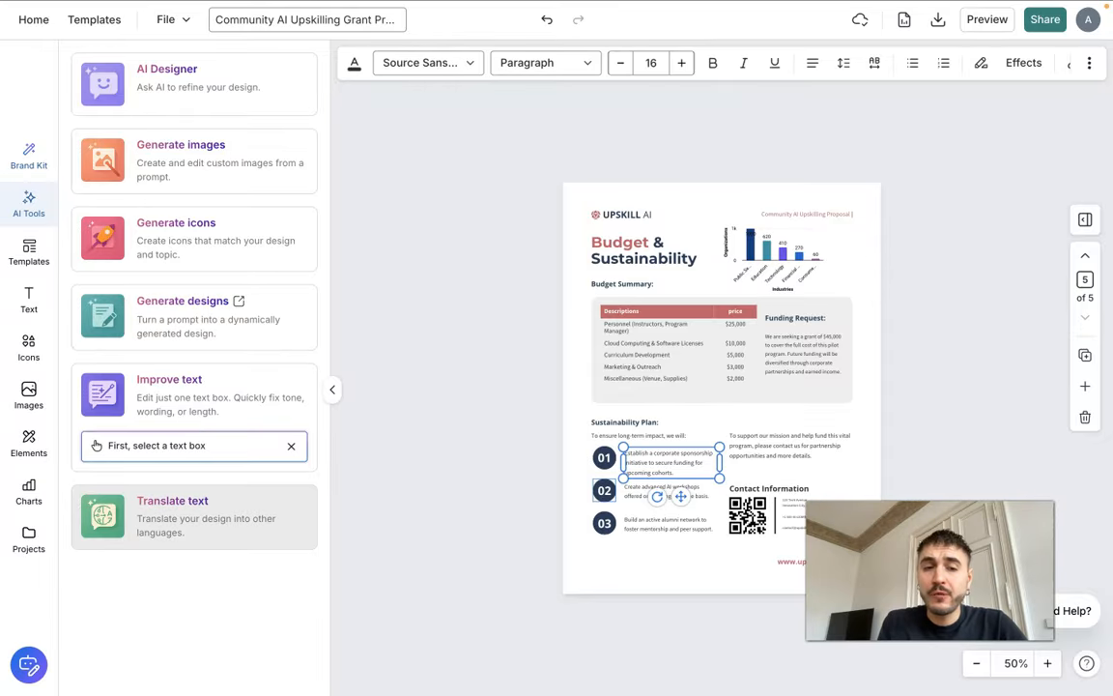
Ask the AI Designer to translate the design to German
{"action": "left_click", "coordinate": [222, 530]}
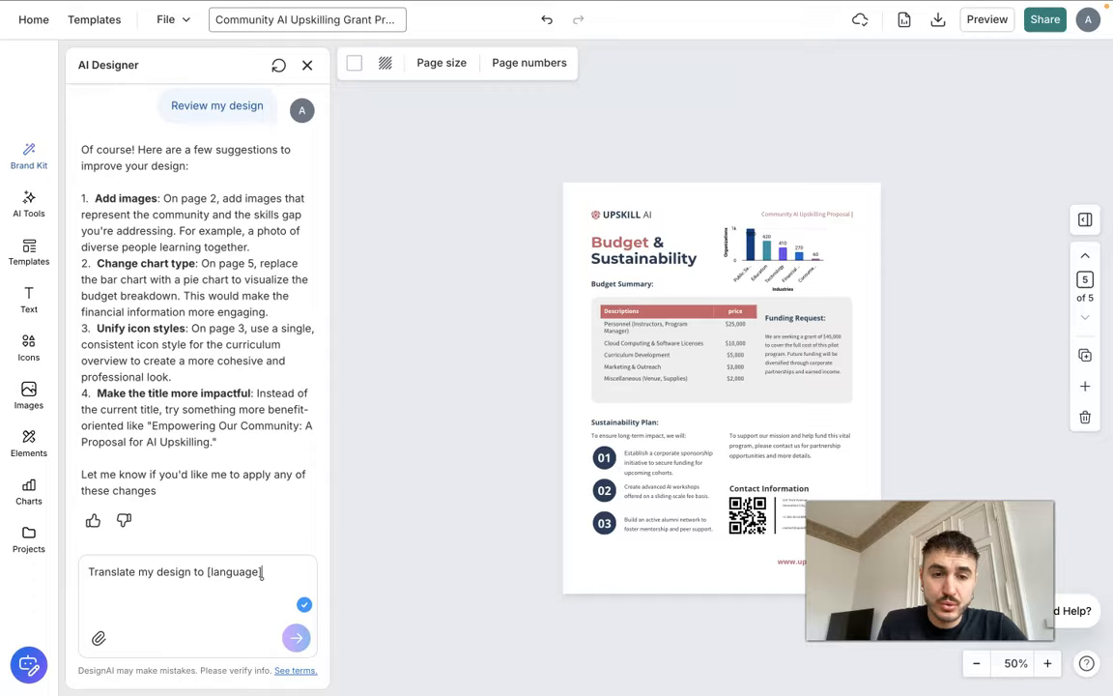
{"action": "key", "text": "BackSpace"}
{"action": "key", "text": "BackSpace"}
{"action": "key", "text": "BackSpace"}
{"action": "key", "text": "BackSpace"}
{"action": "key", "text": "BackSpace"}
{"action": "key", "text": "BackSpace"}
{"action": "key", "text": "BackSpace"}
{"action": "key", "text": "BackSpace"}
{"action": "key", "text": "BackSpace"}
{"action": "key", "text": "BackSpace"}
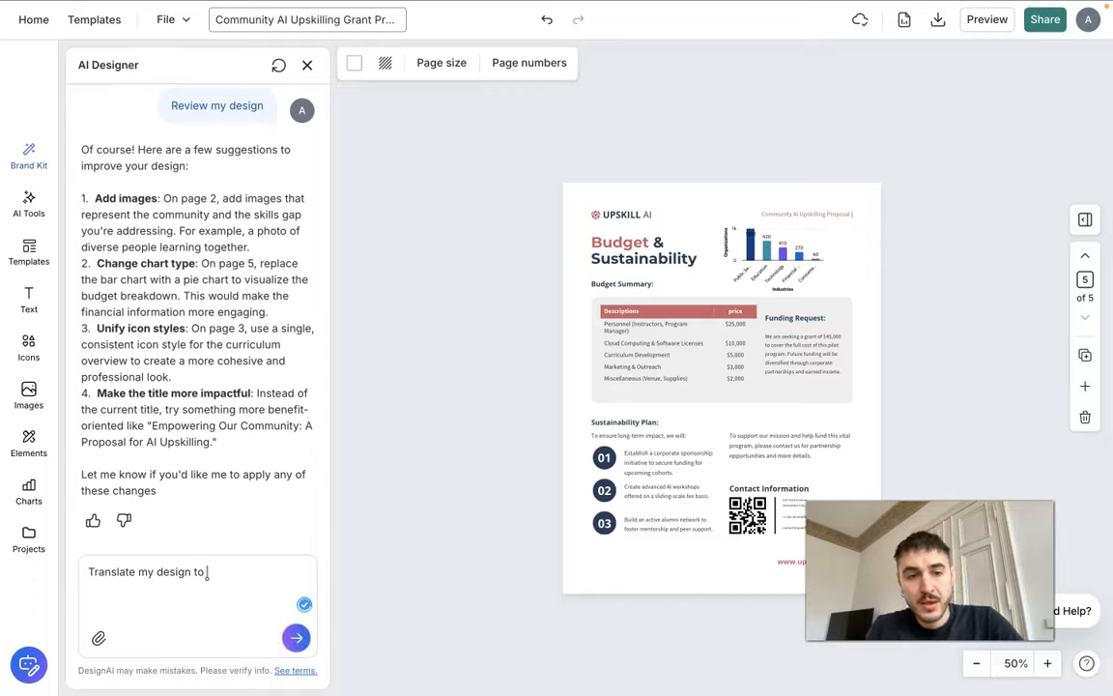
{"action": "type", "text": "German"}
{"action": "key", "text": "Return"}
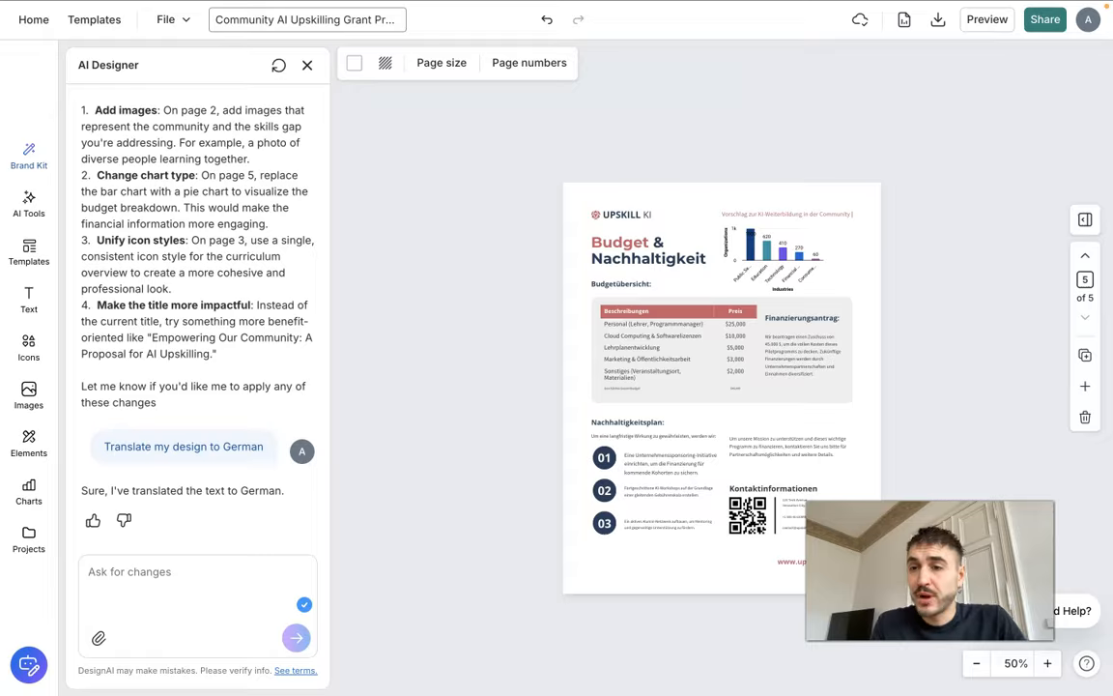
Check the German translation on each page, from page 5 back to the cover
{"action": "left_click", "coordinate": [1085, 255]}
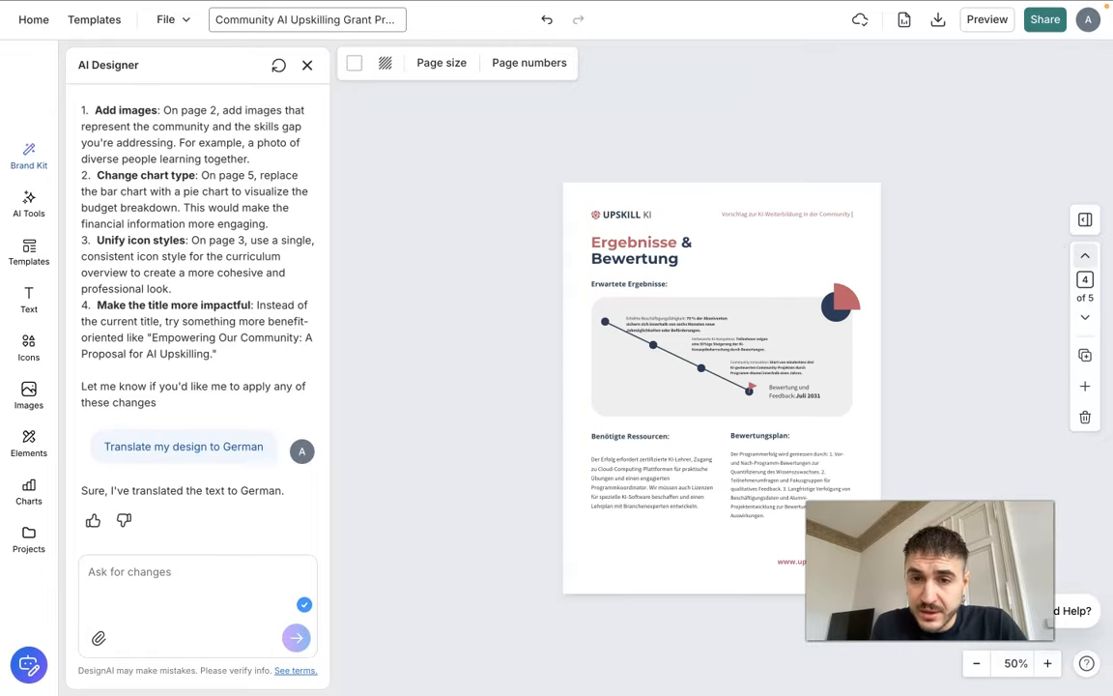
{"action": "left_click", "coordinate": [1084, 256]}
{"action": "left_click", "coordinate": [1085, 256]}
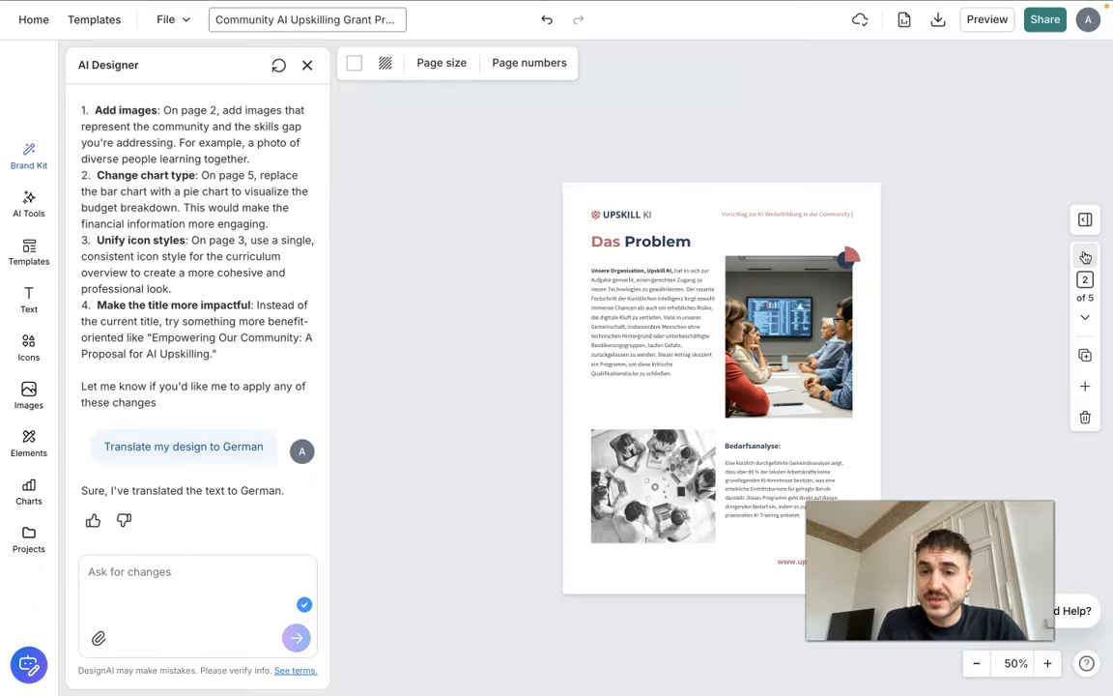
{"action": "left_click", "coordinate": [1085, 256]}
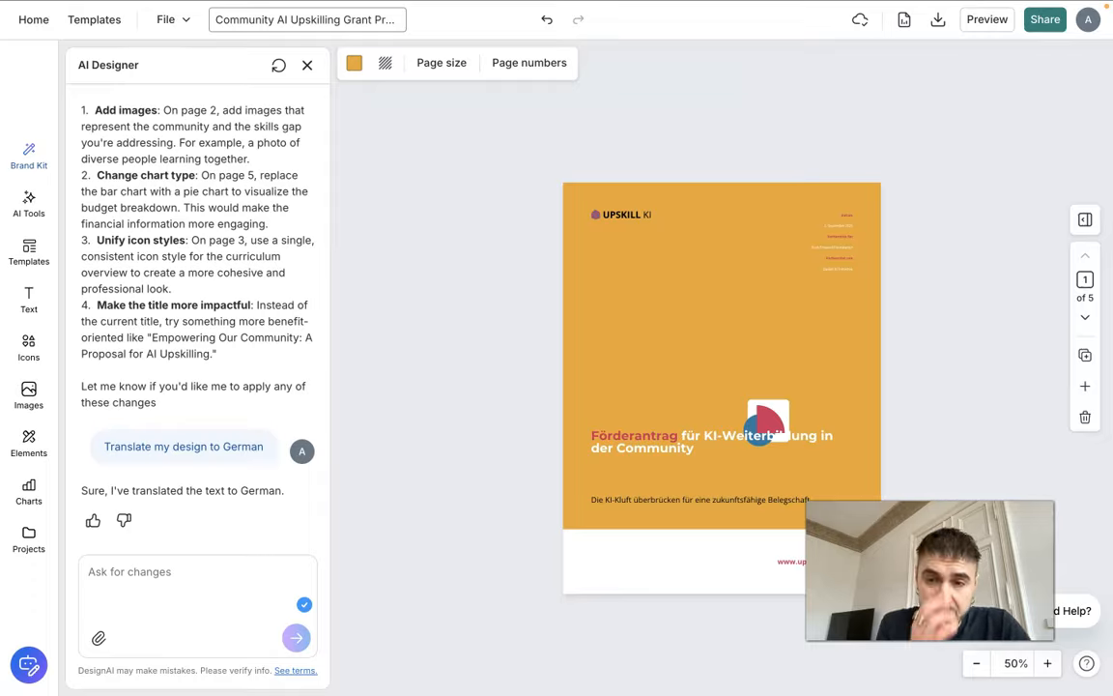